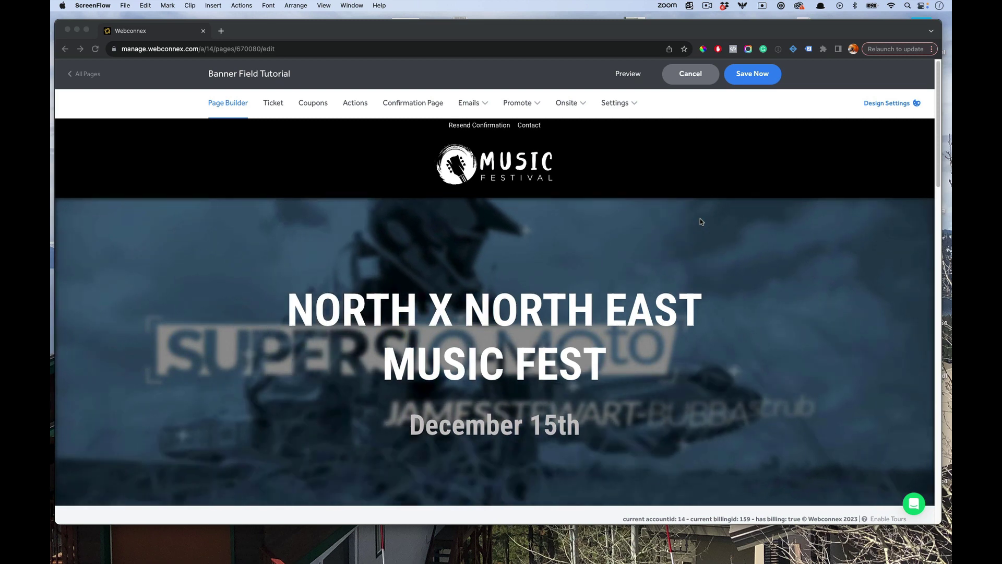
- Insert an Image Gallery block below the ROCK THE DAY section
scroll(700, 220, down, 2)
scroll(700, 218, down, 3)
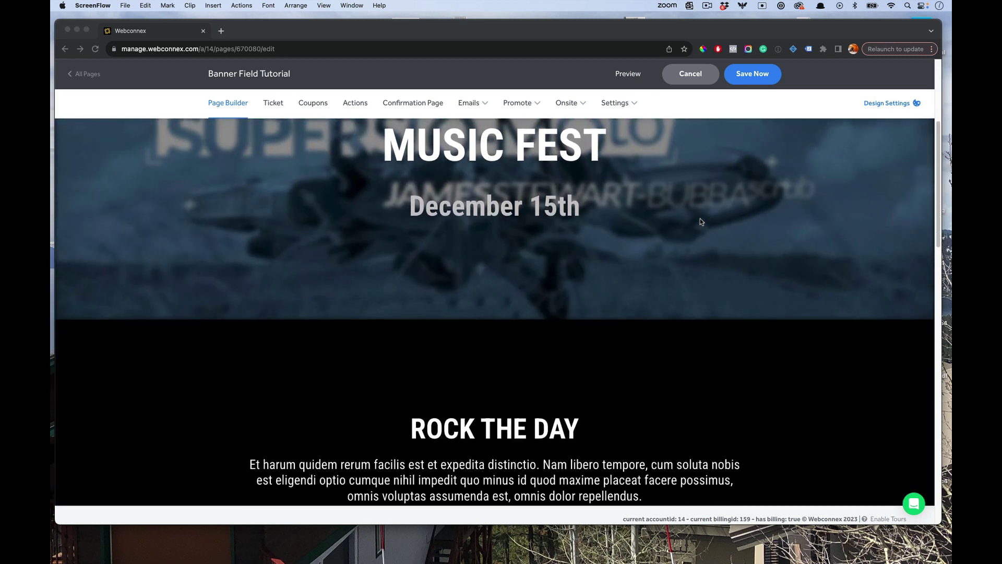
scroll(700, 218, up, 3)
scroll(700, 218, up, 1)
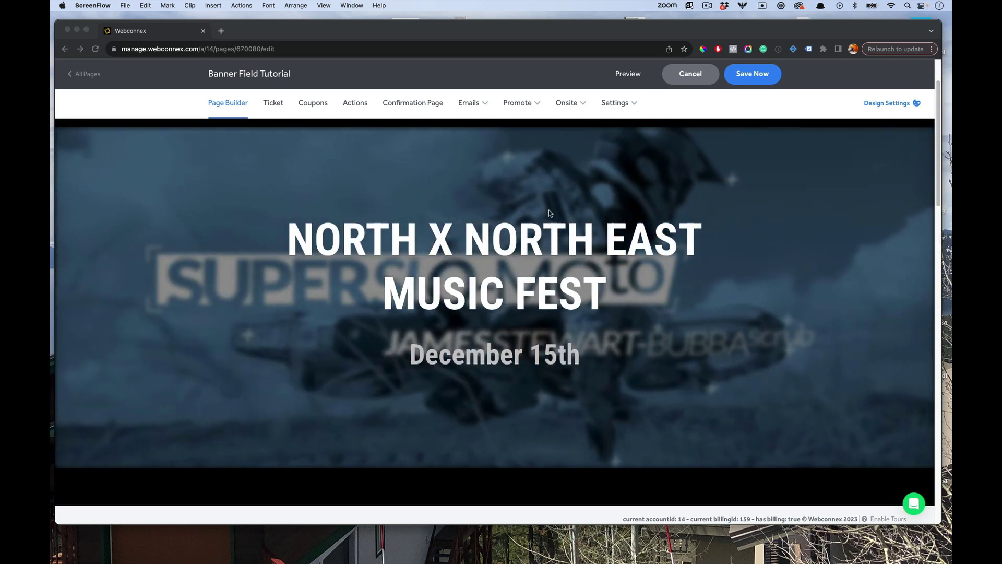
scroll(655, 315, down, 5)
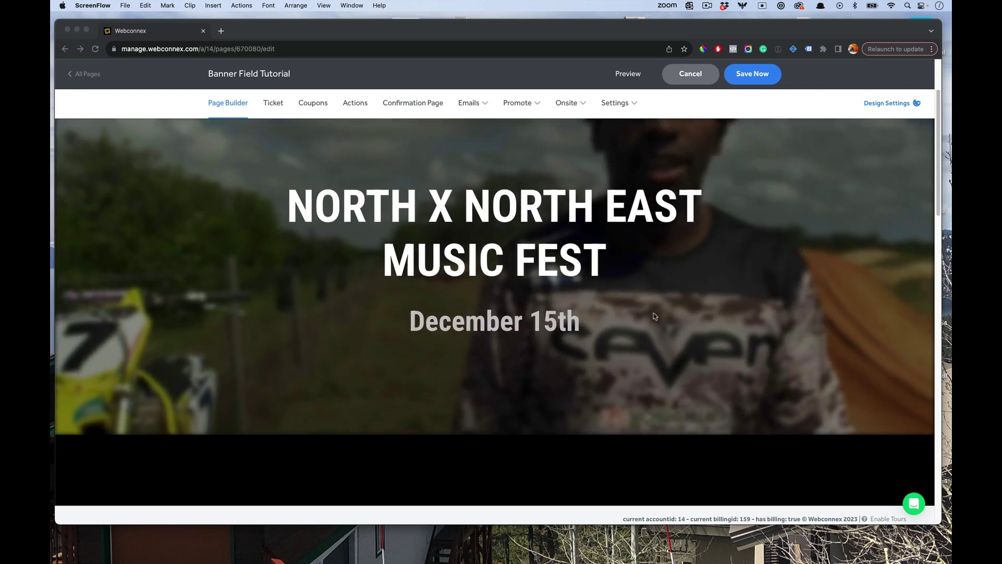
scroll(655, 315, down, 4)
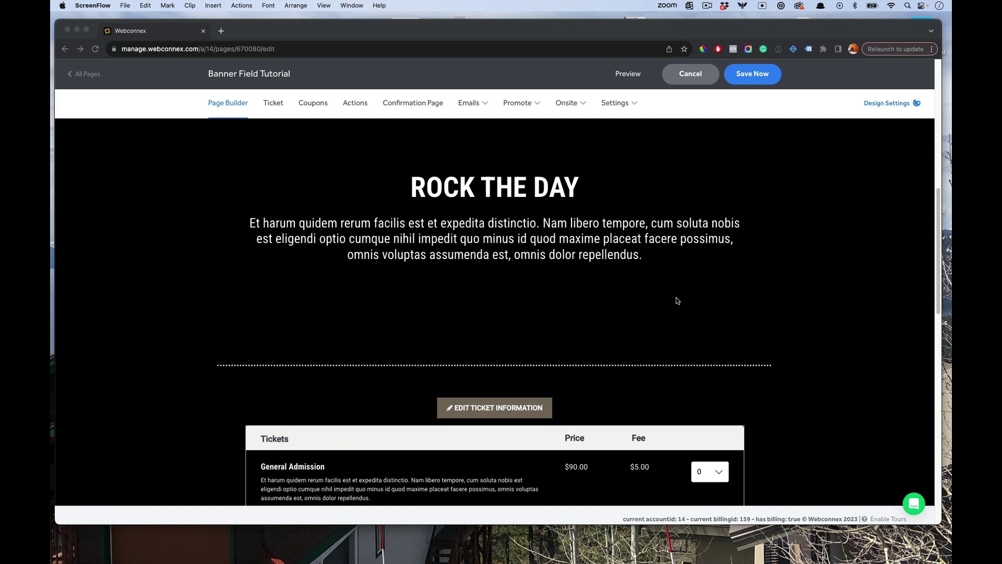
click(509, 345)
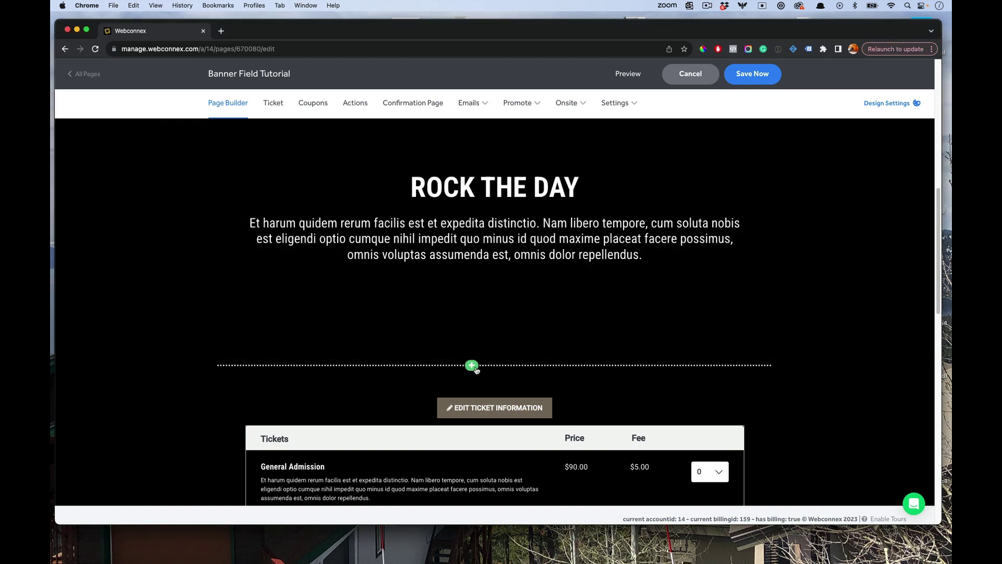
click(472, 366)
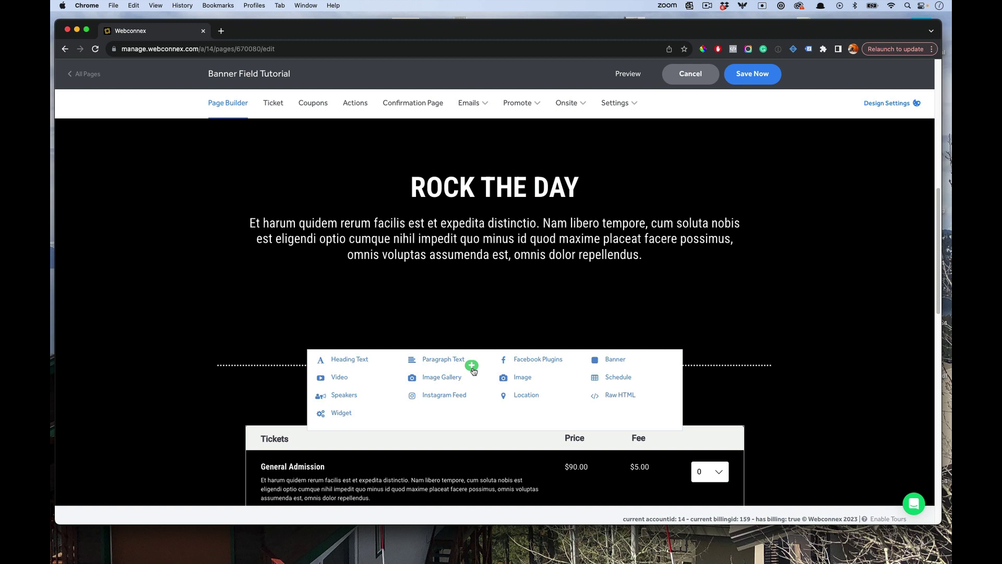
click(459, 375)
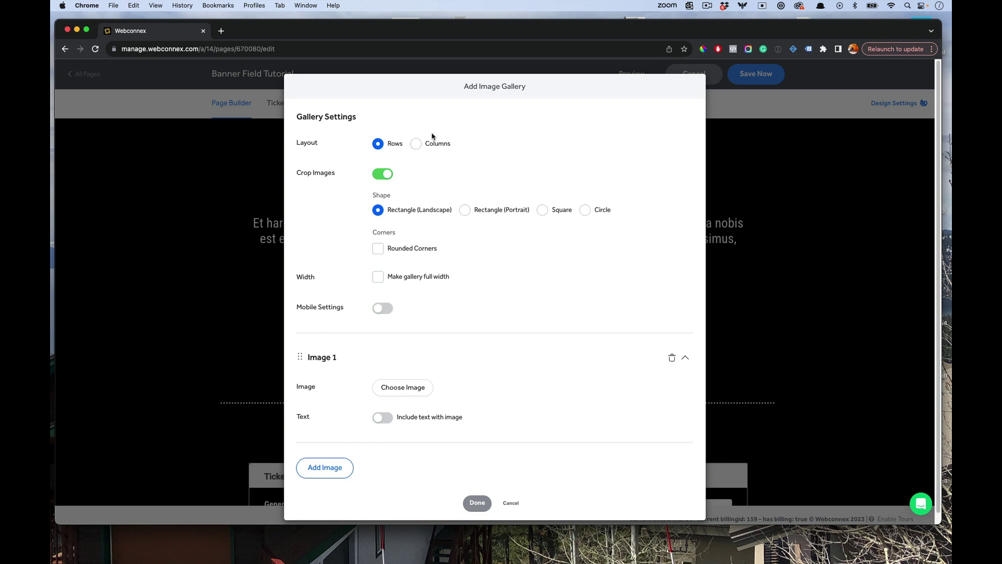
- Set the gallery layout to Rows and leave Mobile Settings turned off
click(416, 146)
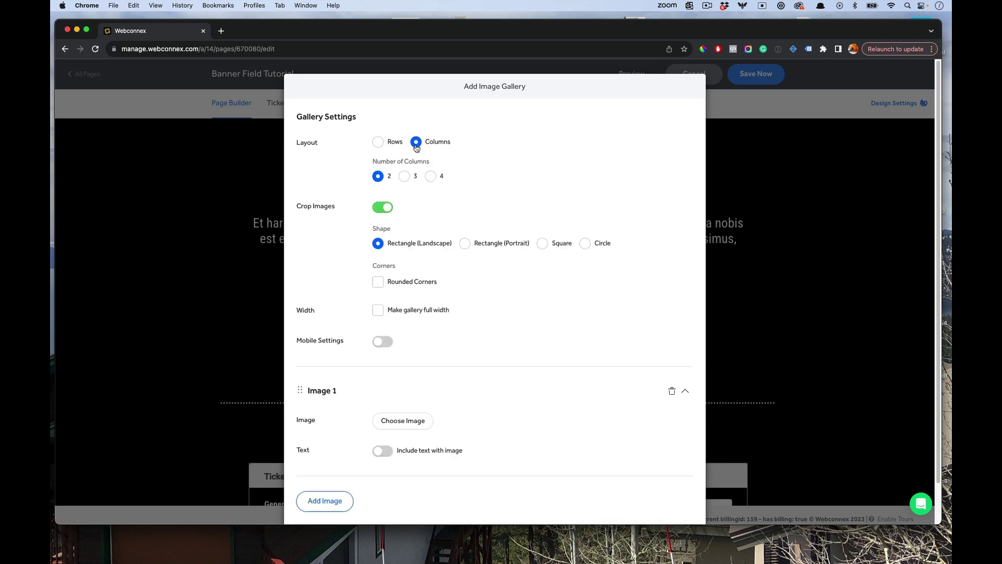
click(382, 146)
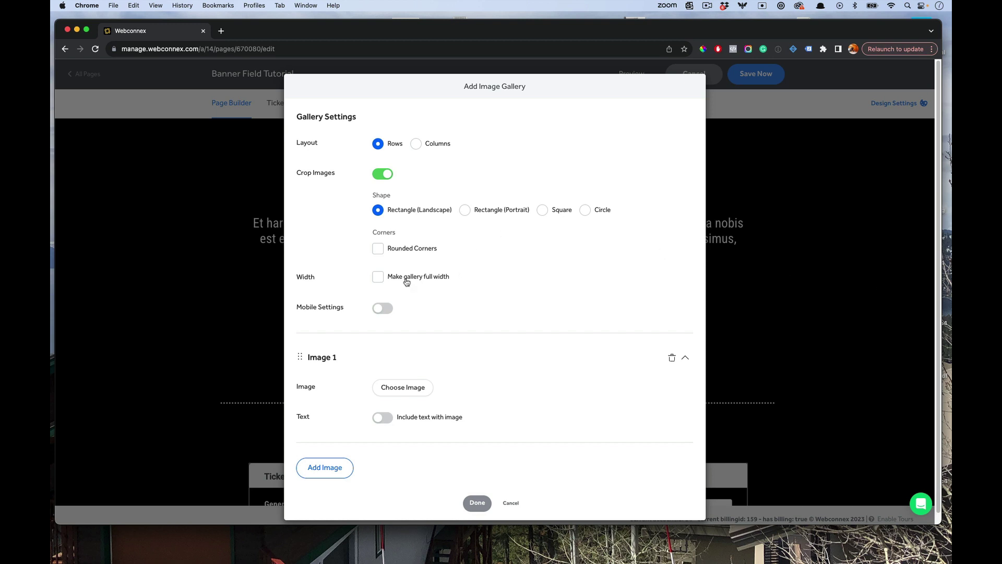
click(378, 309)
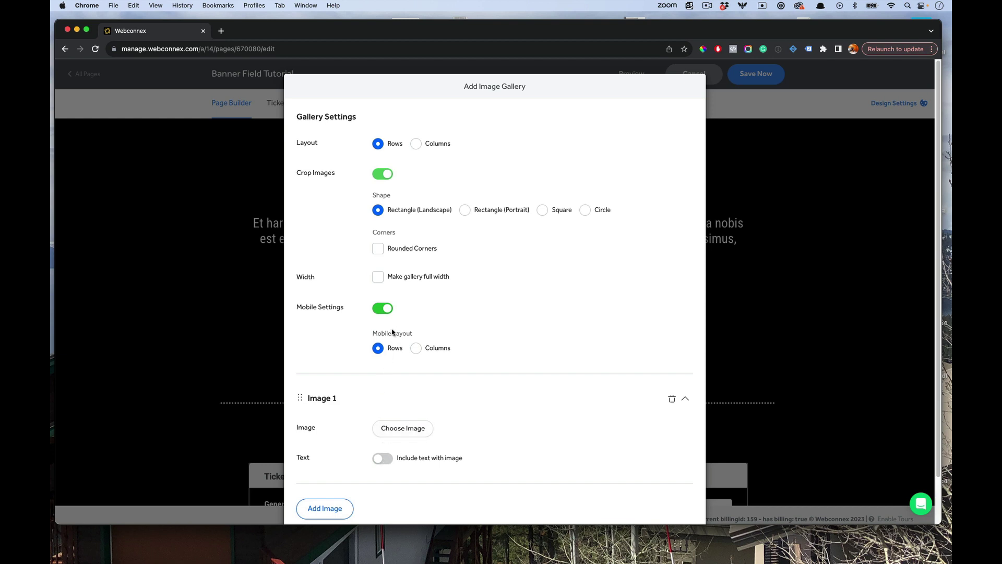
click(385, 309)
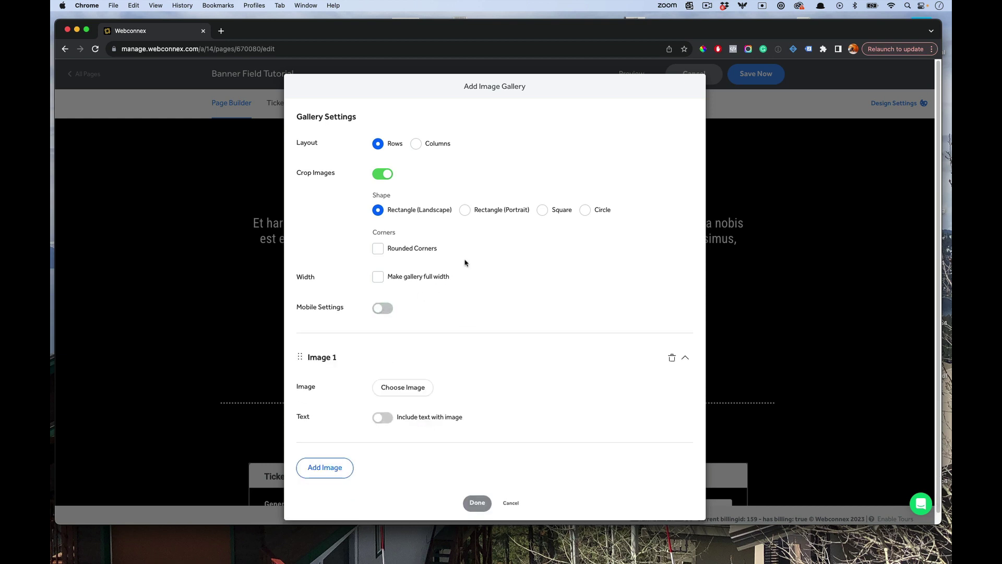
- Add the car-show crowd photo as image 1 and the vineyard field photo as image 2
click(425, 374)
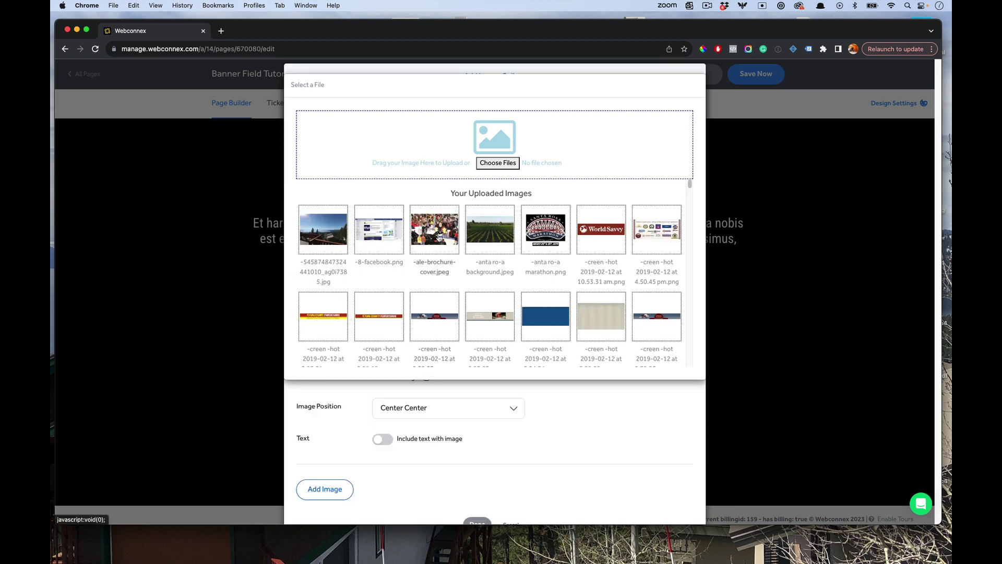
click(435, 230)
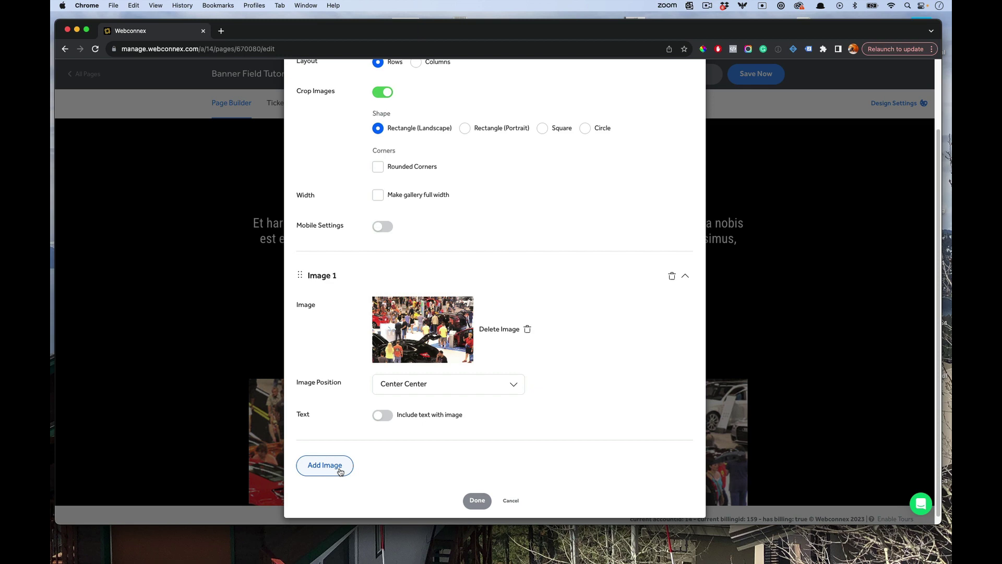
click(340, 471)
click(412, 486)
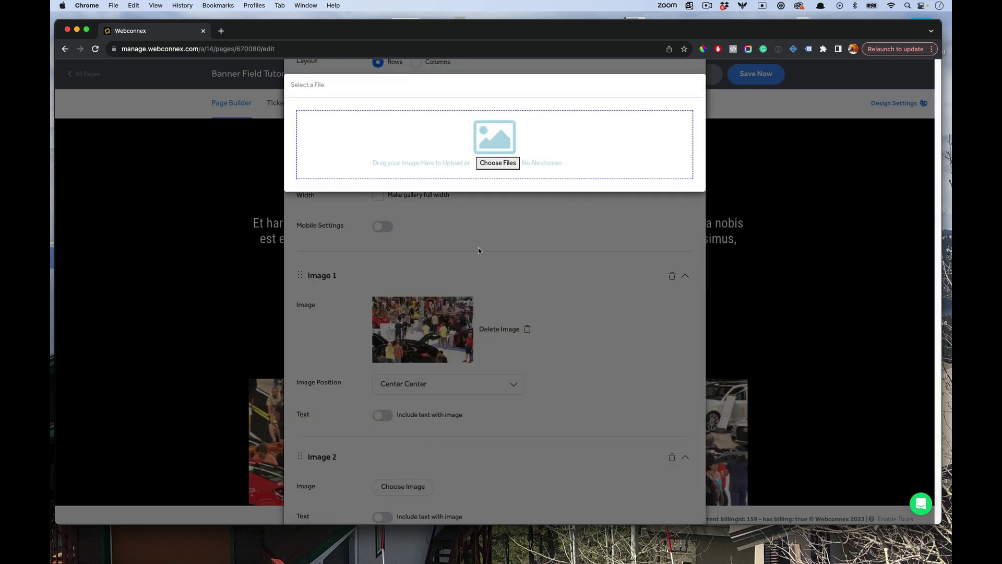
click(484, 240)
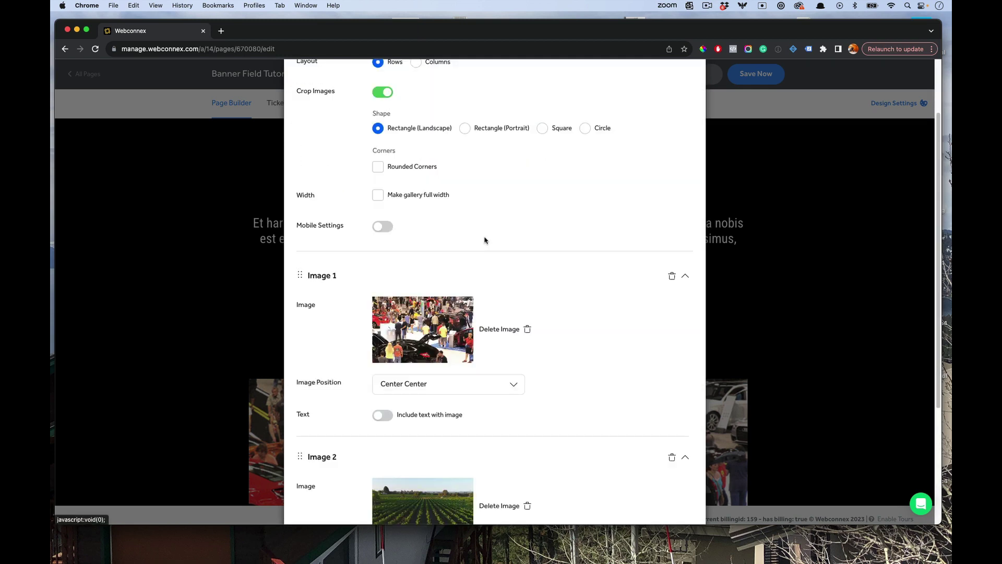
- Add the two-men crowd photo as image 3 and the yellow school buses photo as image 4
click(340, 456)
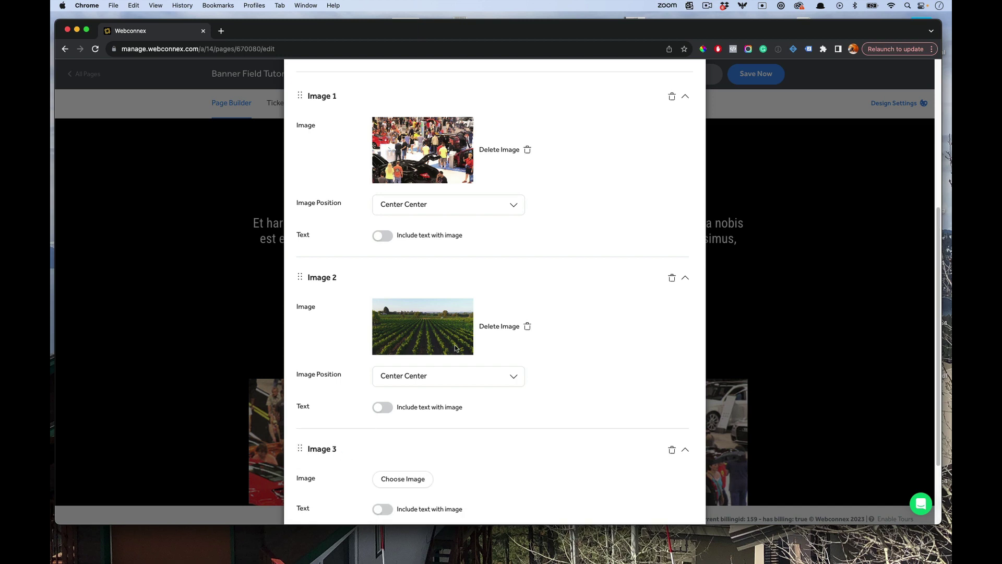
click(422, 376)
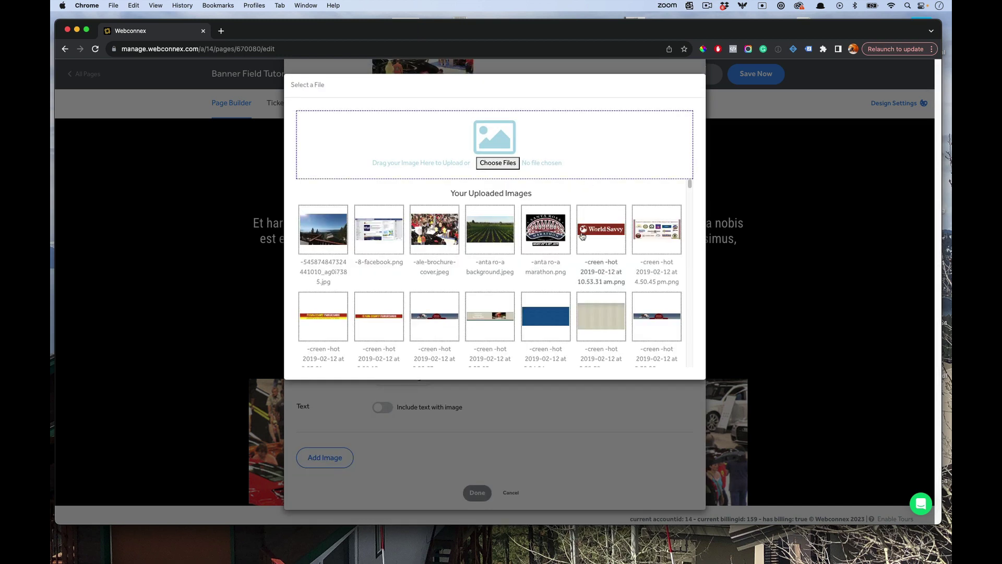
scroll(658, 295, down, 10)
click(657, 295)
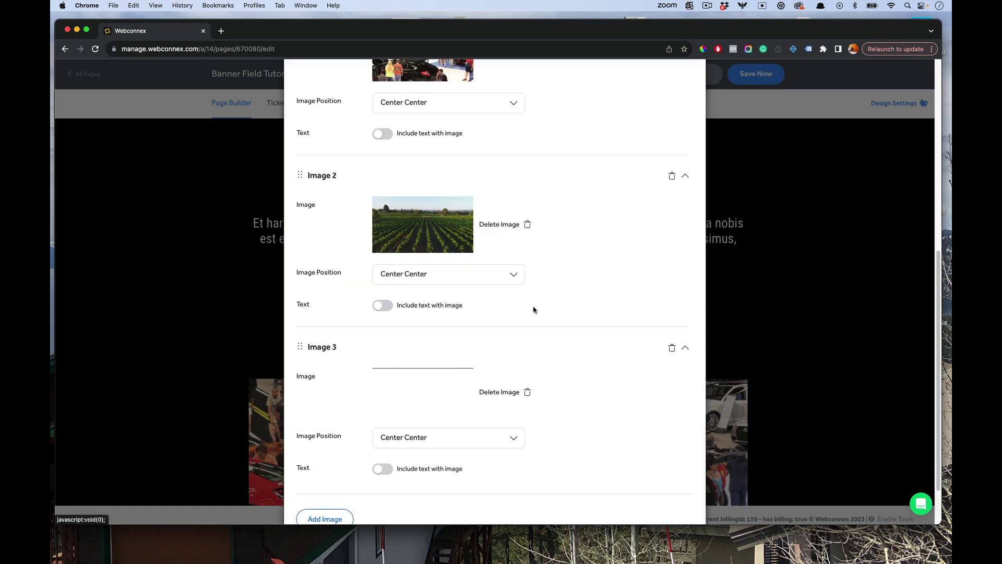
click(334, 456)
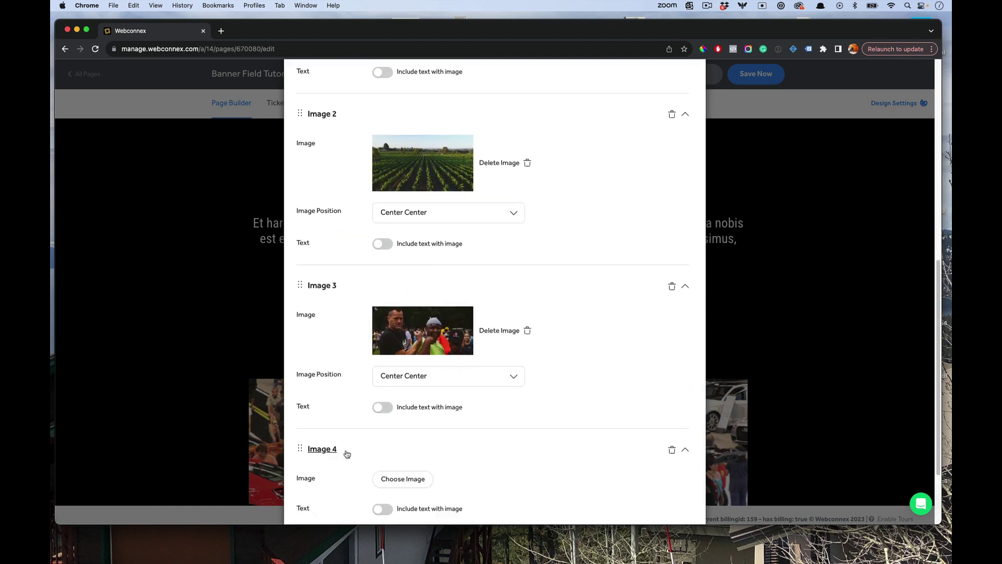
click(393, 468)
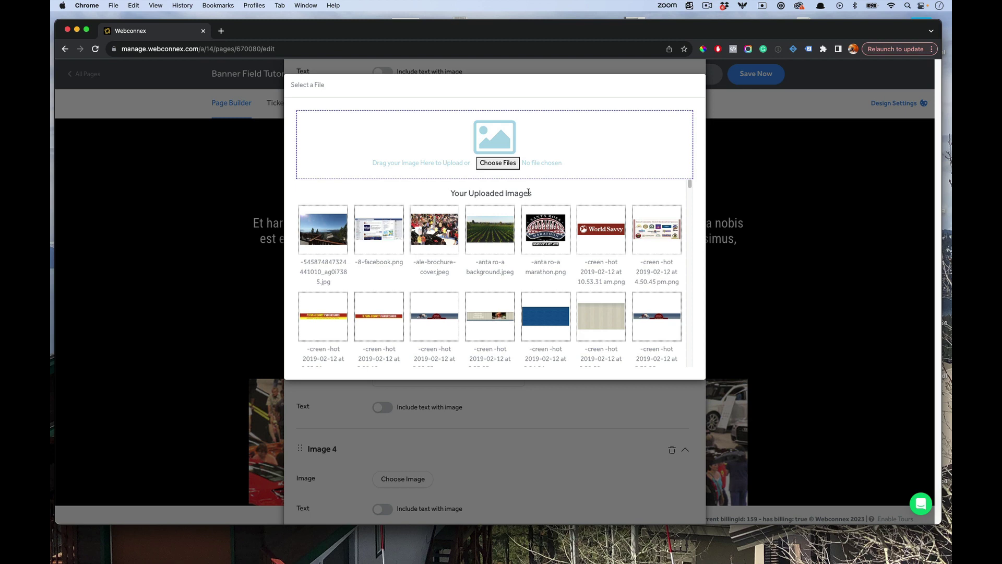
scroll(540, 255, down, 5)
scroll(541, 255, down, 2)
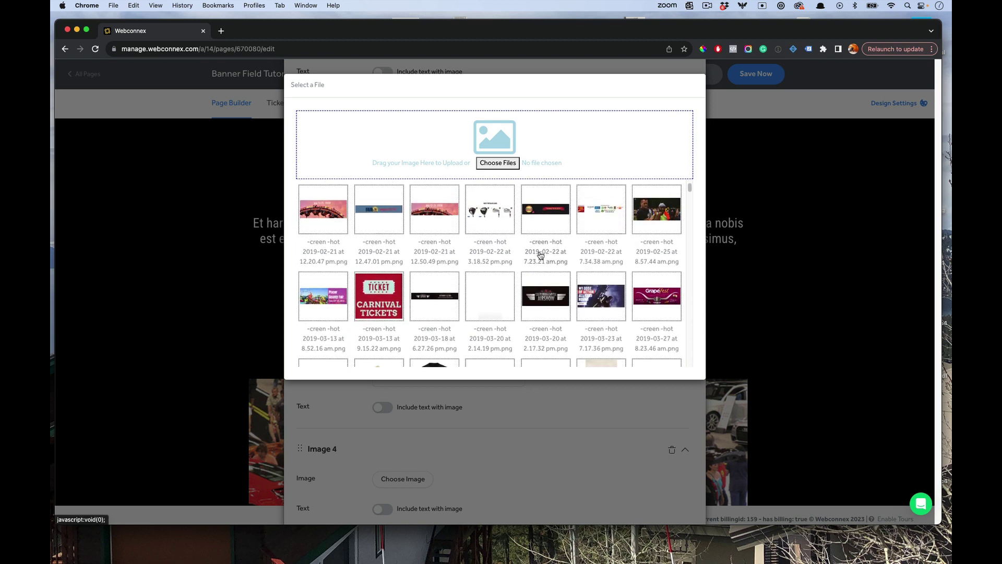
scroll(541, 255, down, 3)
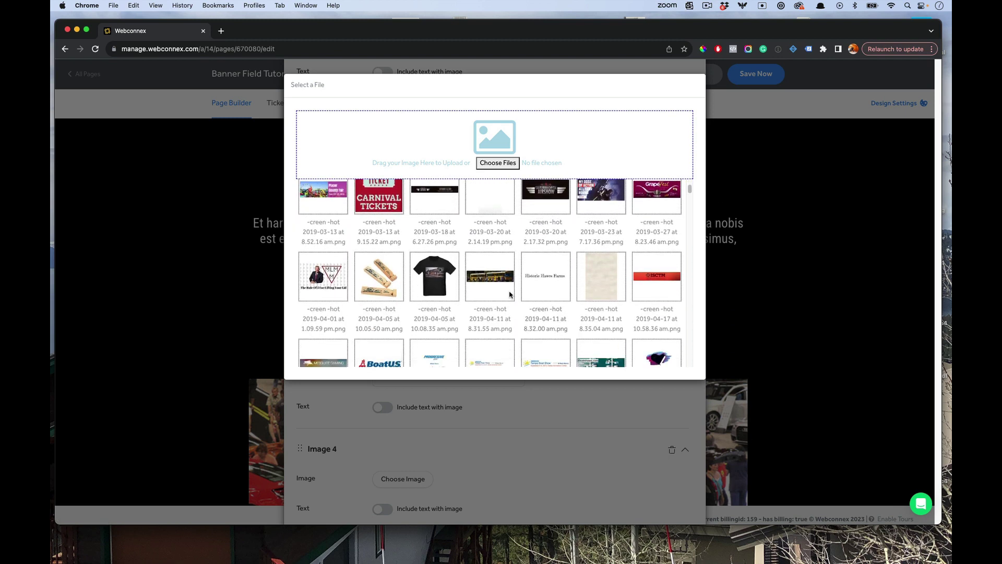
click(493, 280)
scroll(493, 277, down, 3)
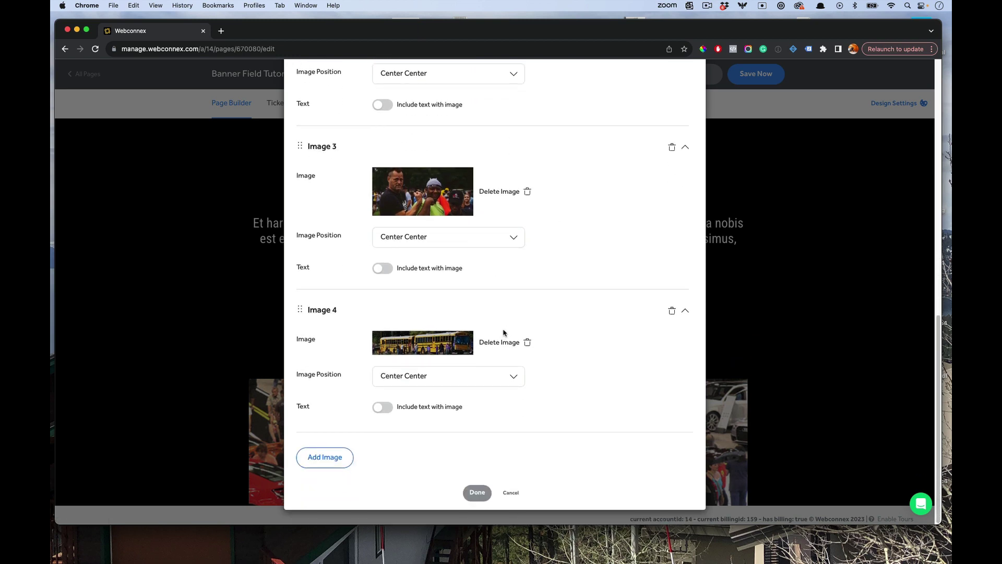
scroll(488, 440, up, 10)
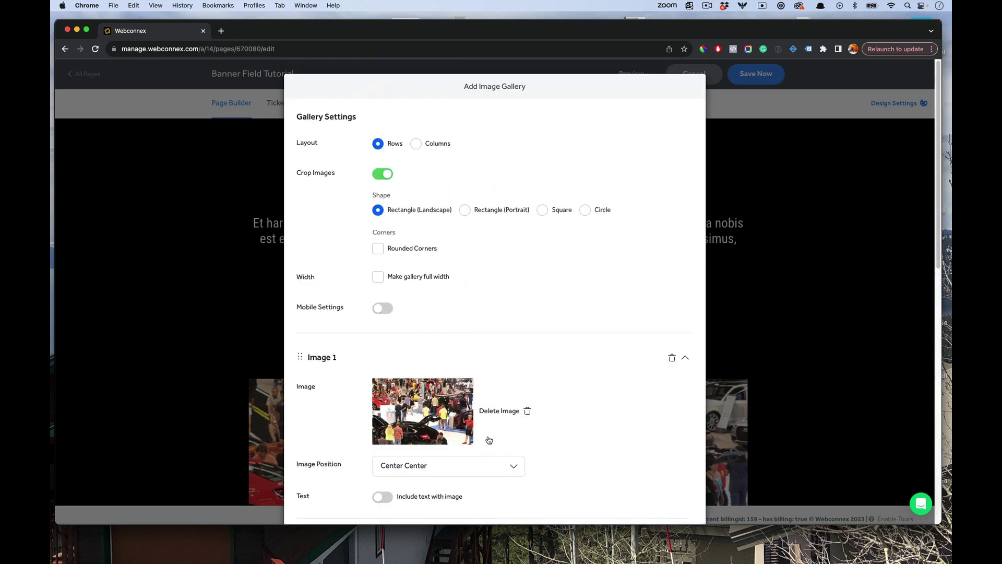
scroll(506, 329, down, 10)
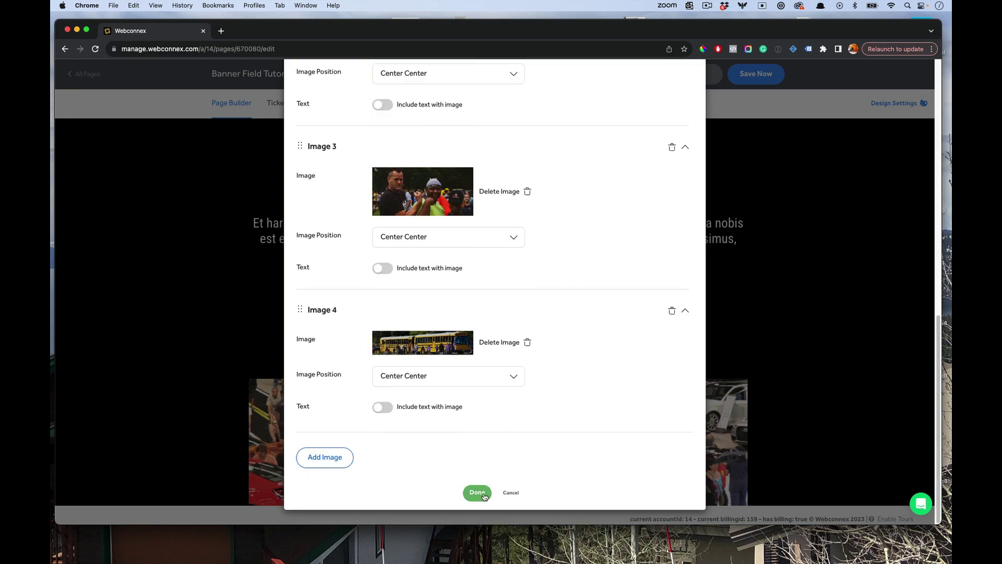
- Save the four-image gallery and review it on the page, with images stacked in rows
click(477, 493)
scroll(741, 340, down, 10)
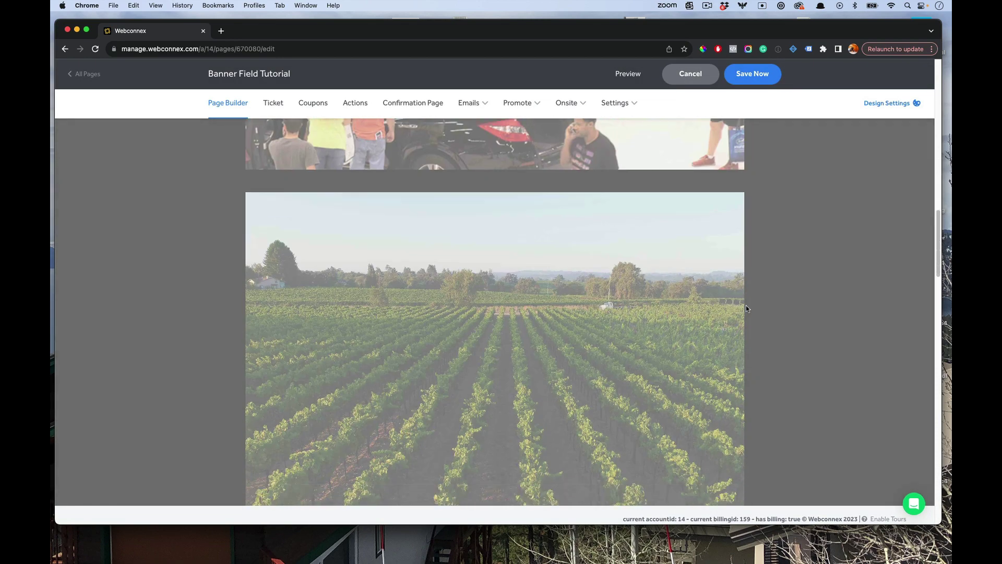
scroll(747, 308, down, 10)
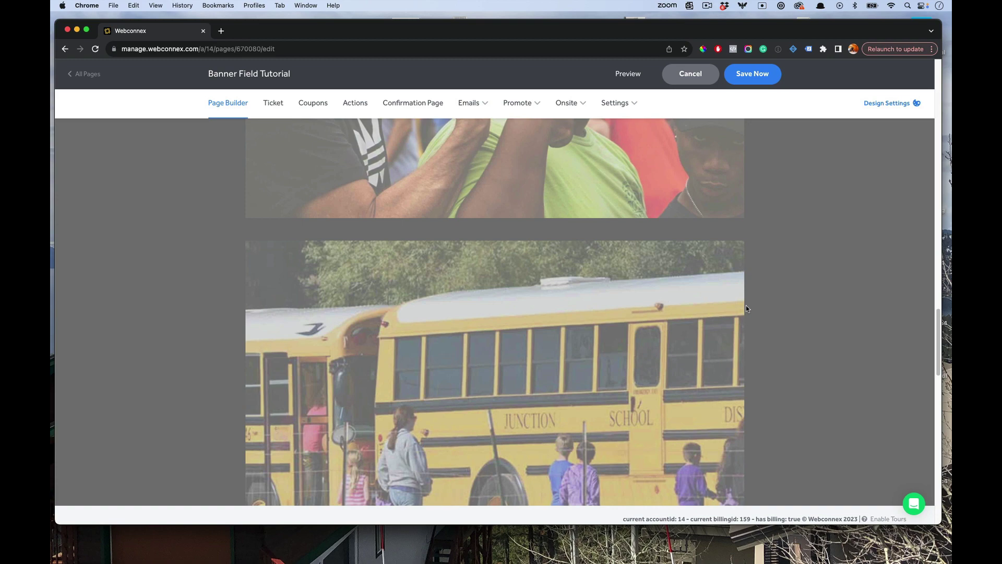
scroll(747, 309, down, 4)
scroll(746, 309, up, 10)
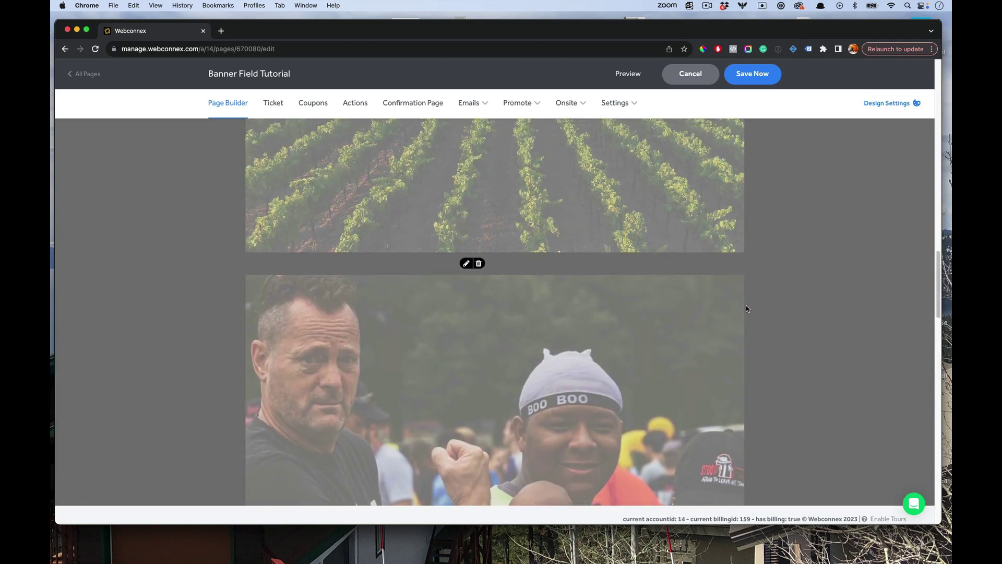
scroll(747, 309, up, 10)
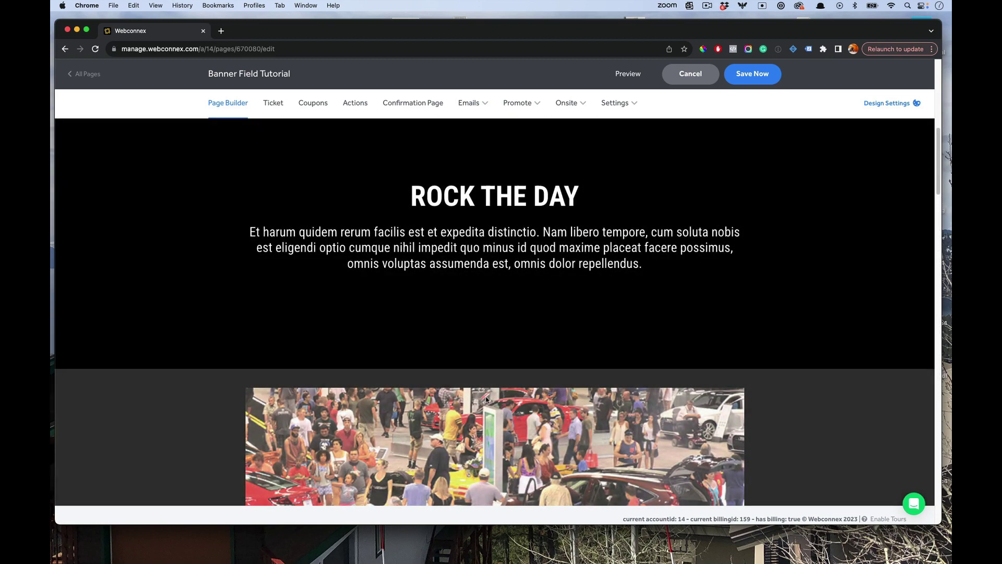
scroll(486, 398, down, 10)
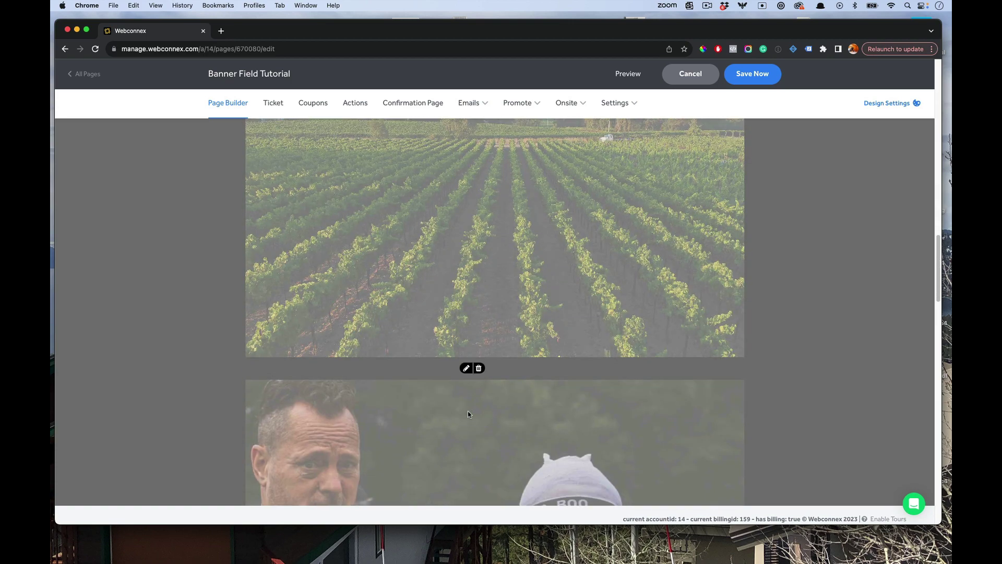
- Switch the gallery layout to Columns with 4 columns
click(467, 368)
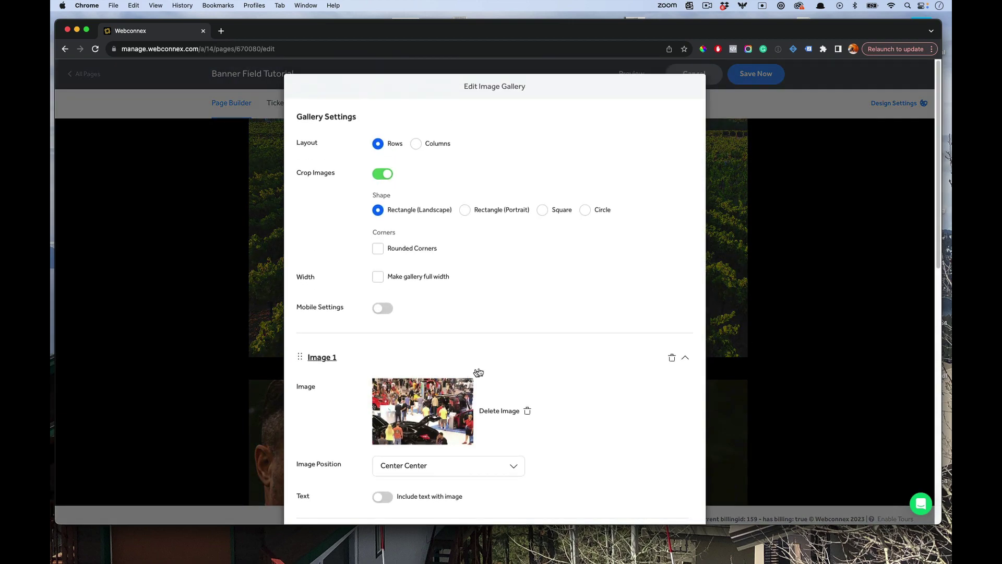
click(417, 144)
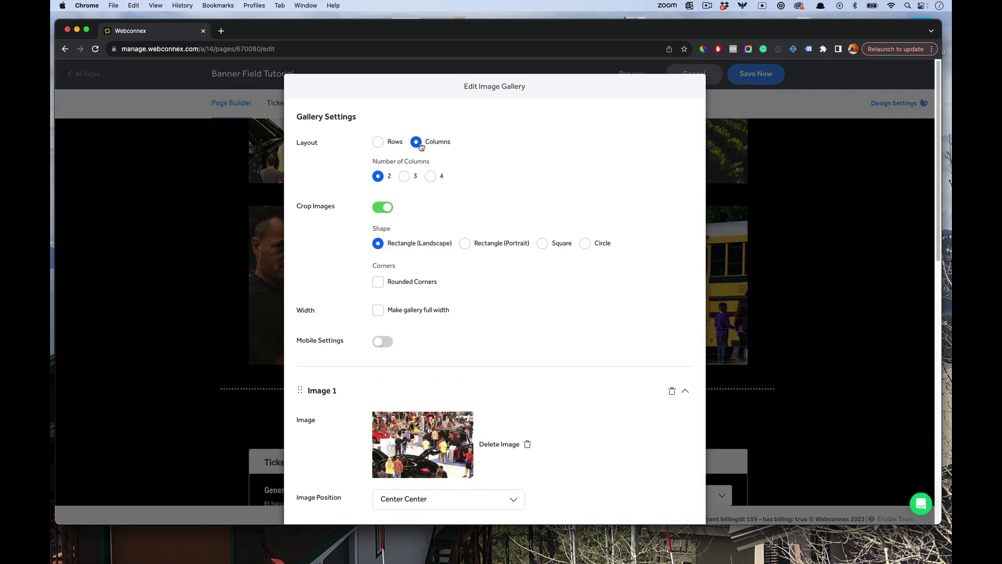
click(431, 176)
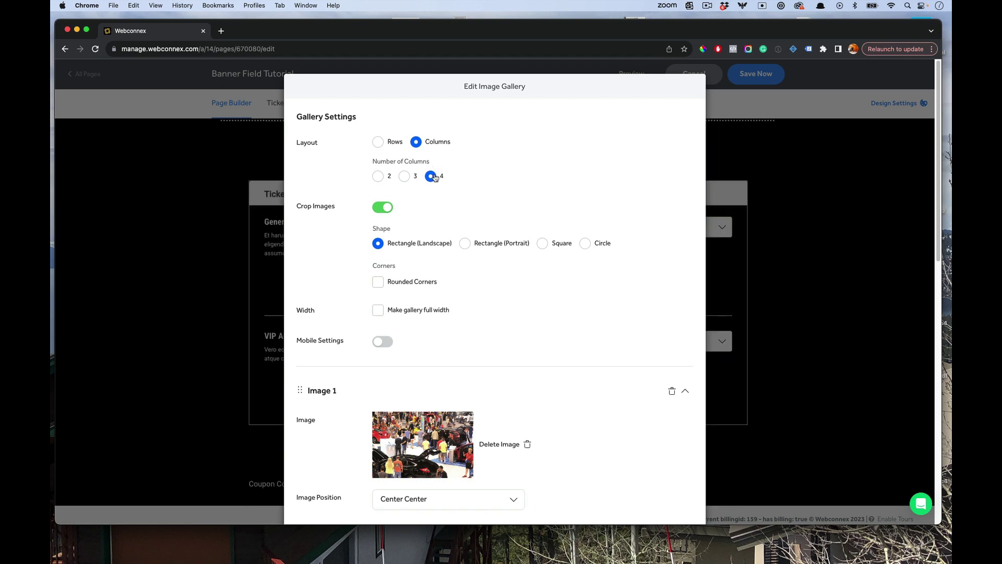
scroll(479, 229, down, 10)
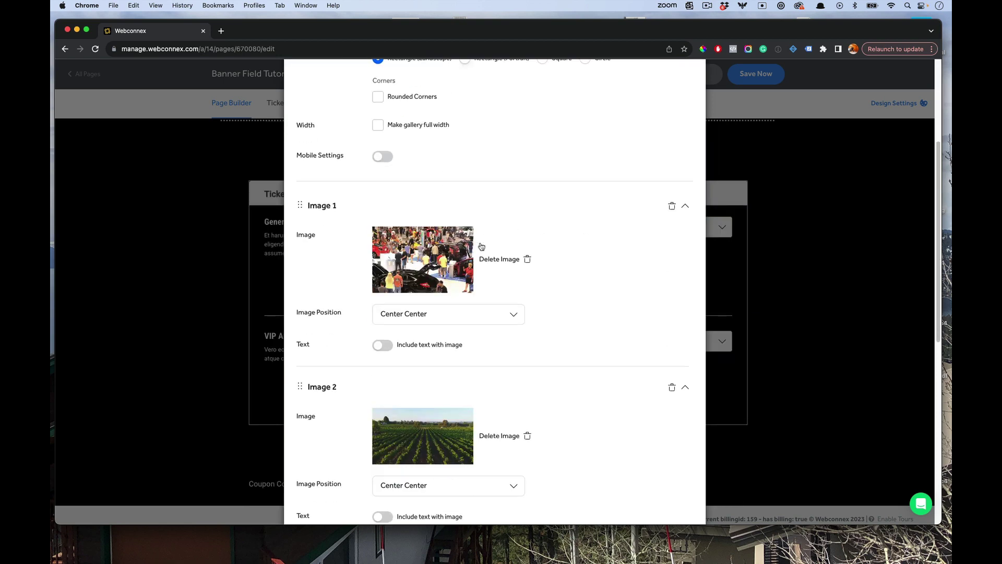
click(477, 492)
- Reduce the gallery to 2 columns, giving a two-by-two grid
scroll(606, 346, up, 5)
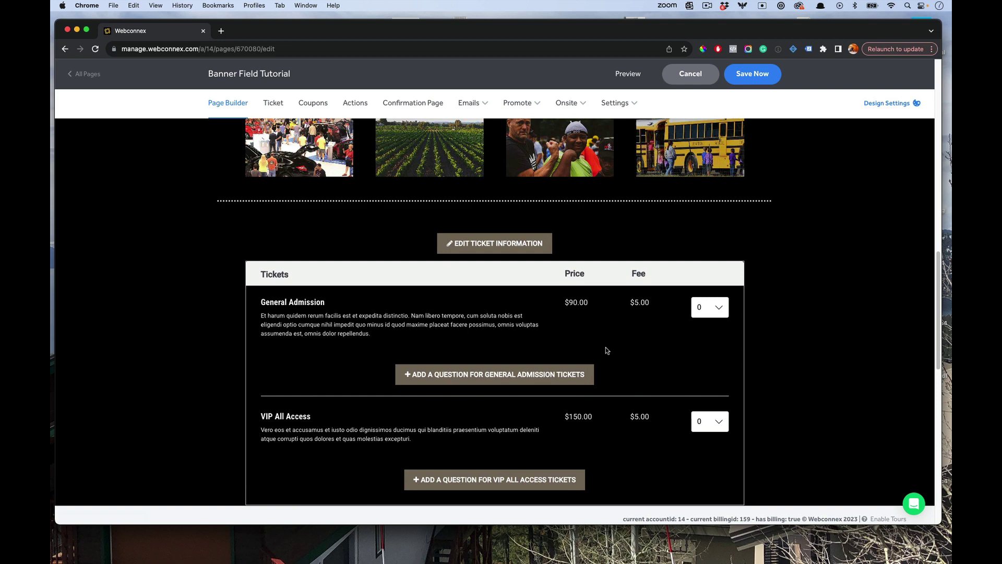
mouse_move(410, 243)
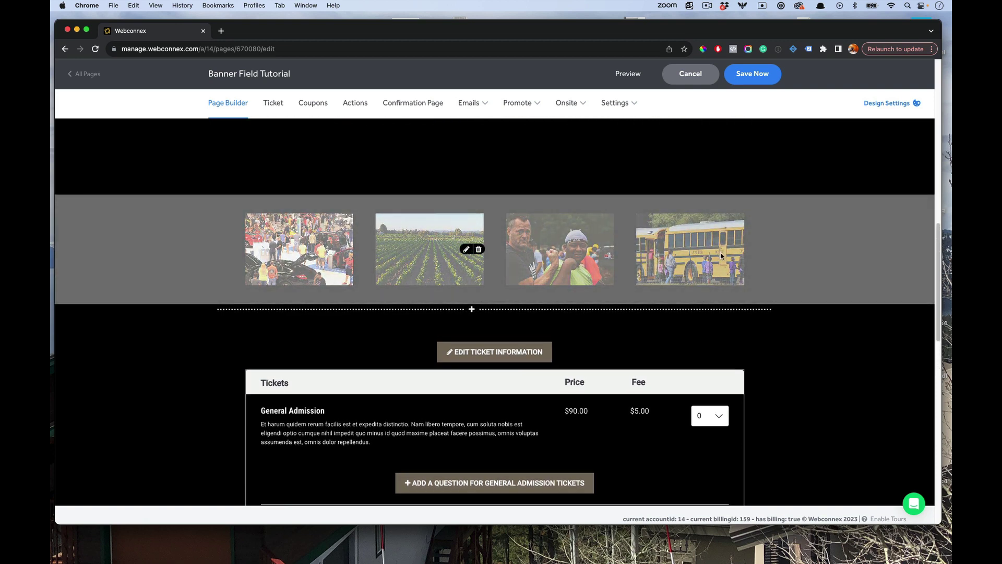
click(468, 253)
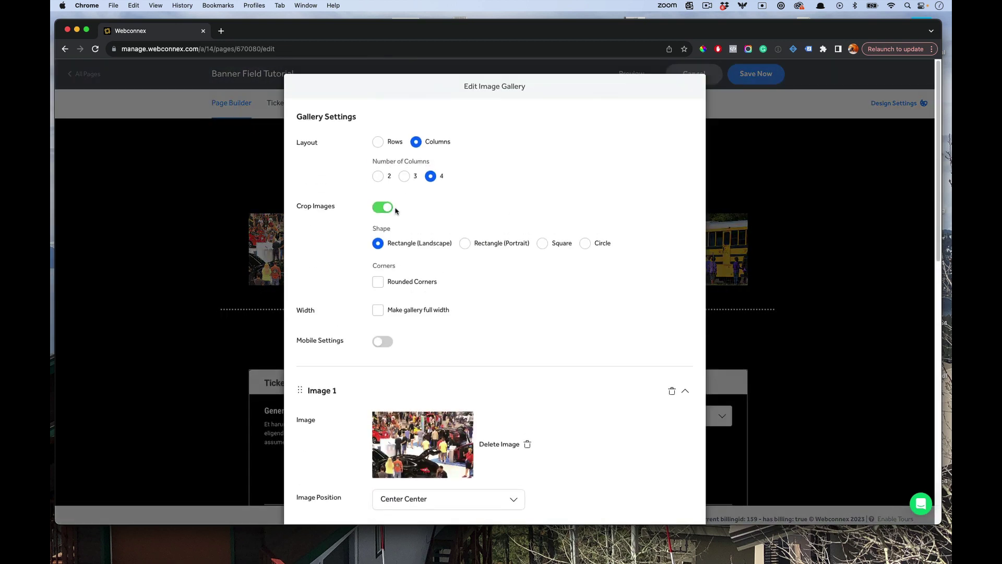
click(378, 177)
scroll(477, 240, down, 15)
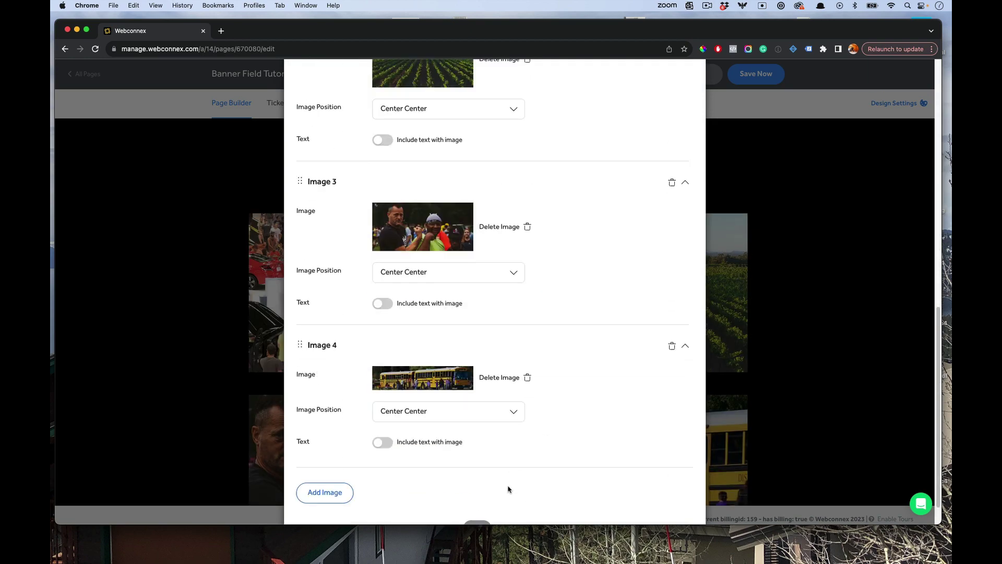
click(478, 493)
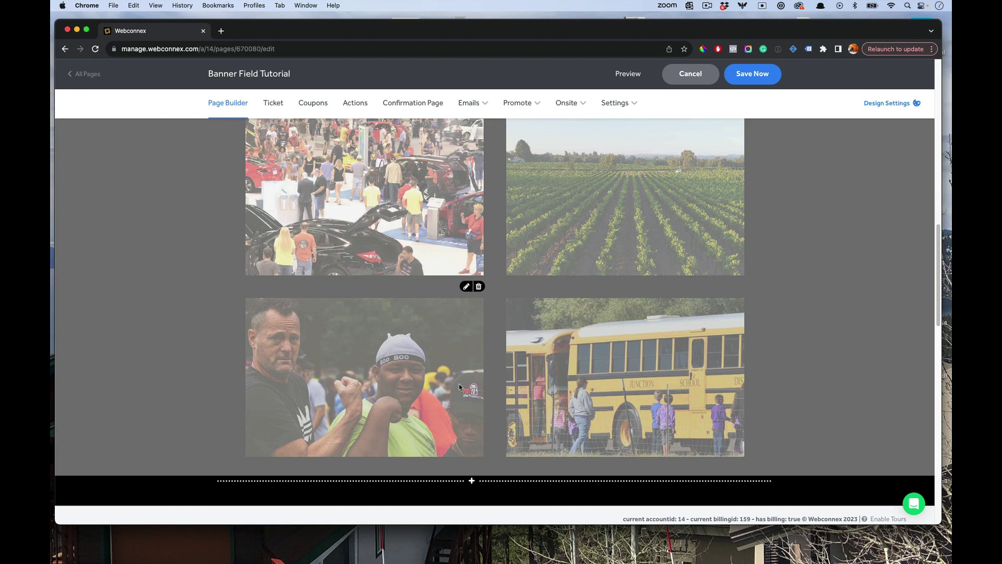
- Set the gallery's image crop shape to Circle
click(466, 287)
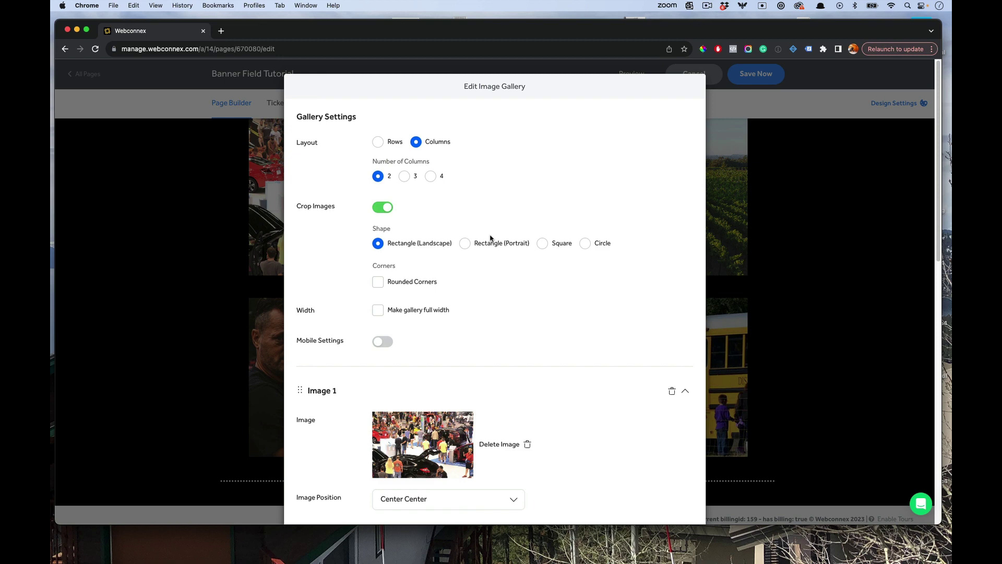
click(586, 245)
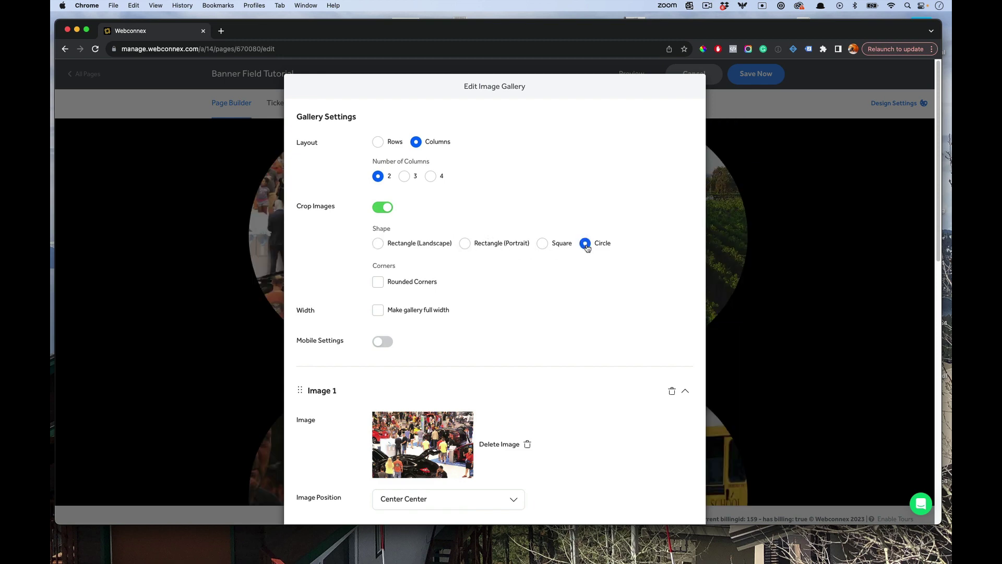
scroll(566, 309, down, 15)
click(476, 493)
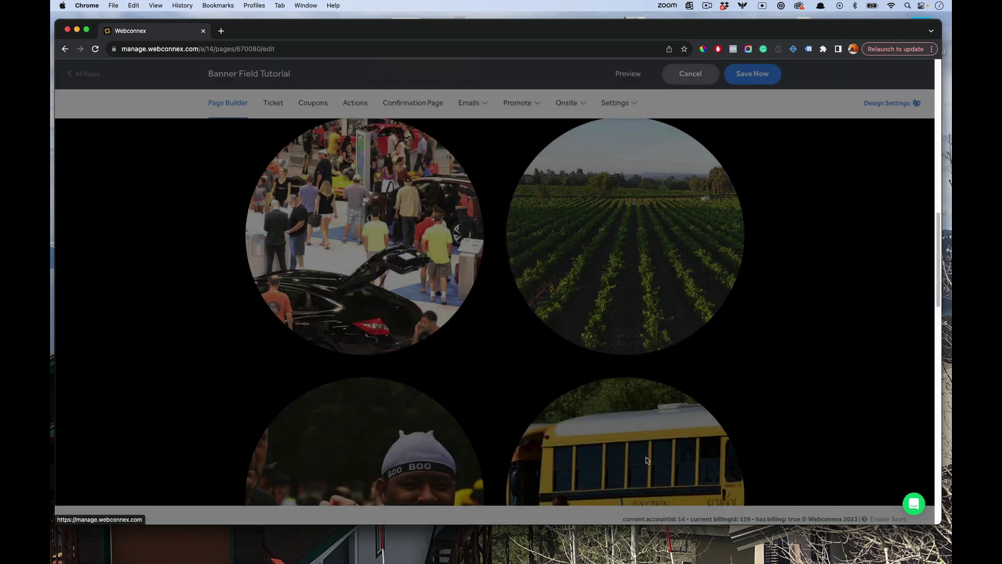
- Set Image 4's (school buses) position to Right Center
scroll(459, 325, down, 3)
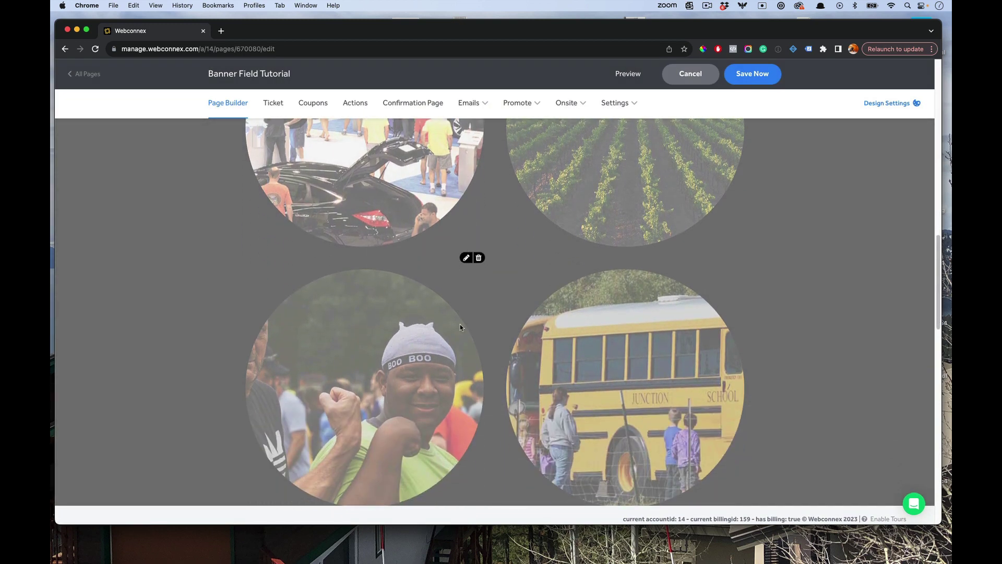
scroll(593, 349, down, 2)
scroll(523, 251, up, 4)
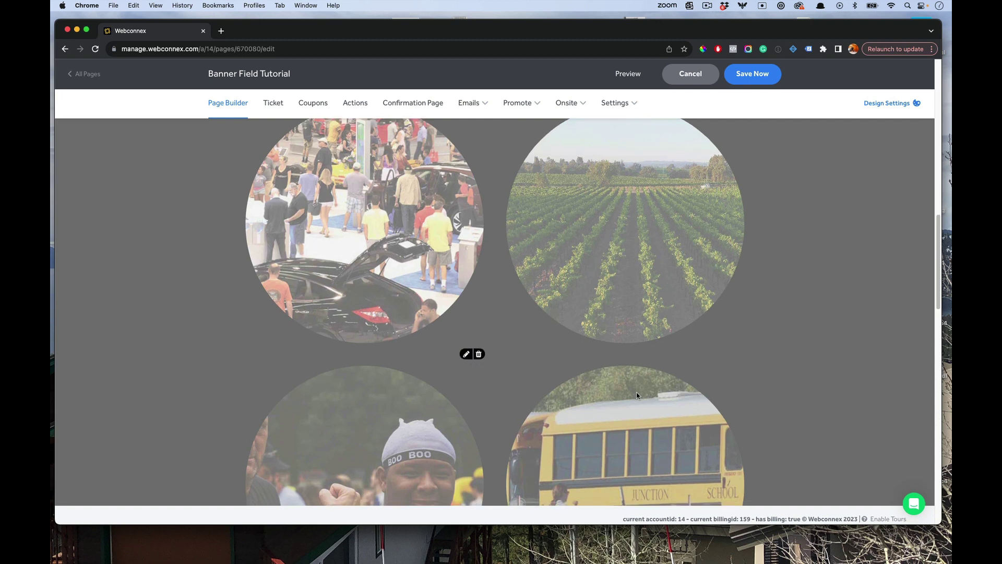
scroll(637, 393, down, 3)
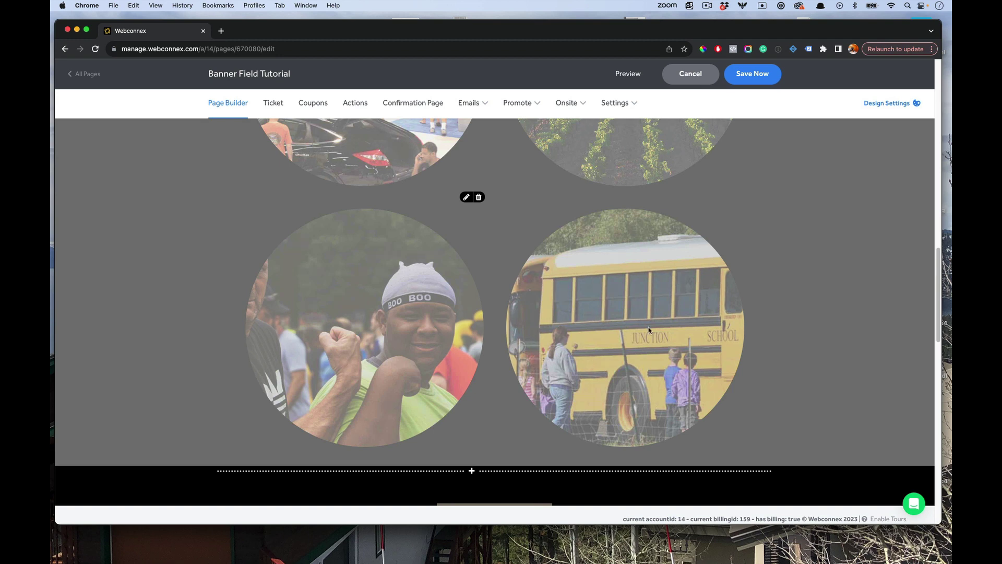
click(467, 197)
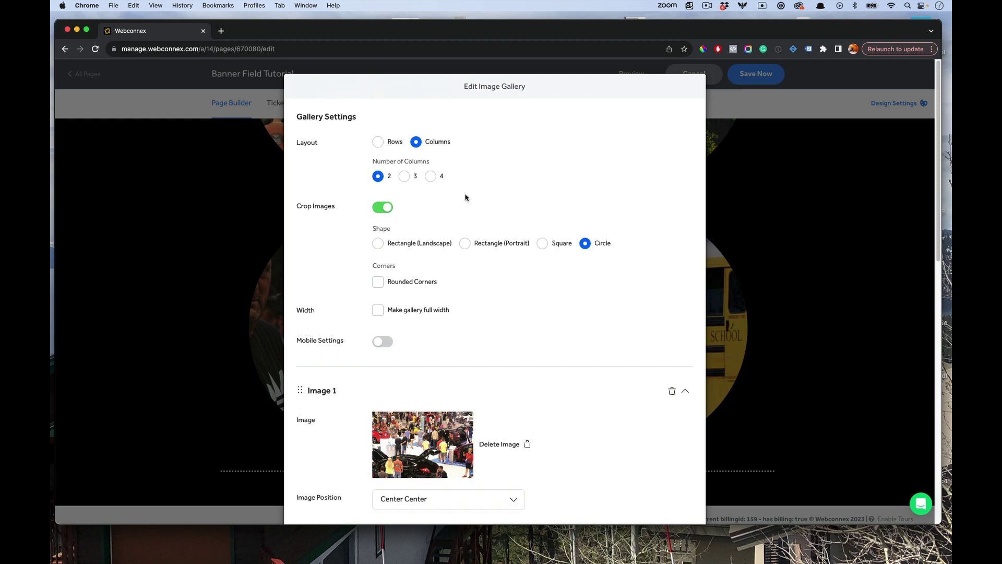
scroll(507, 282, down, 5)
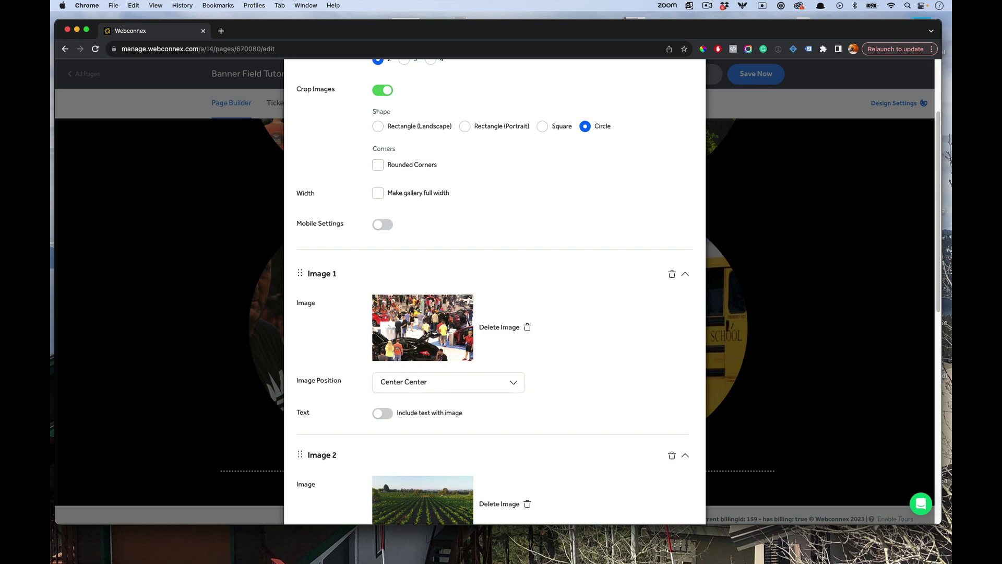
scroll(459, 324, down, 10)
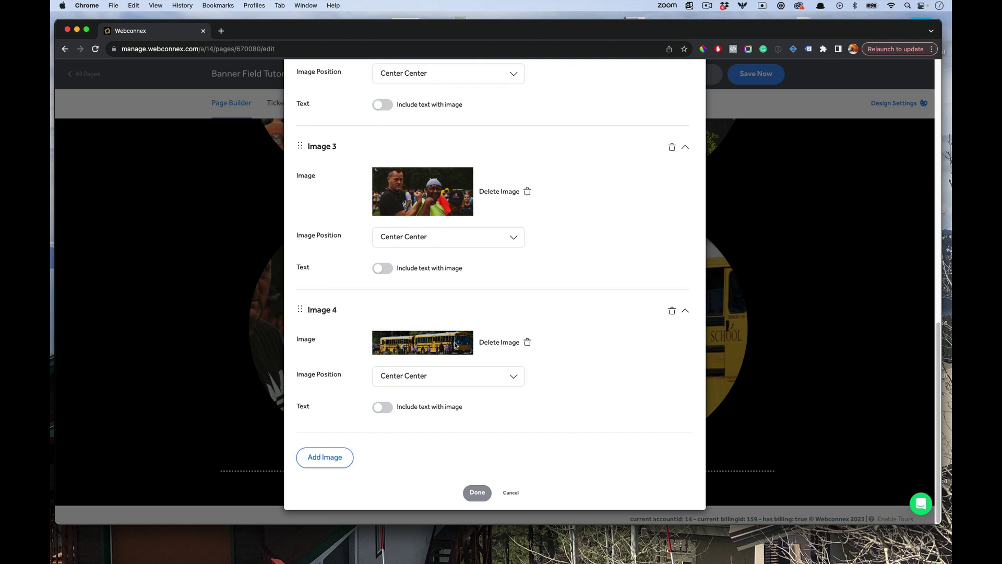
click(426, 377)
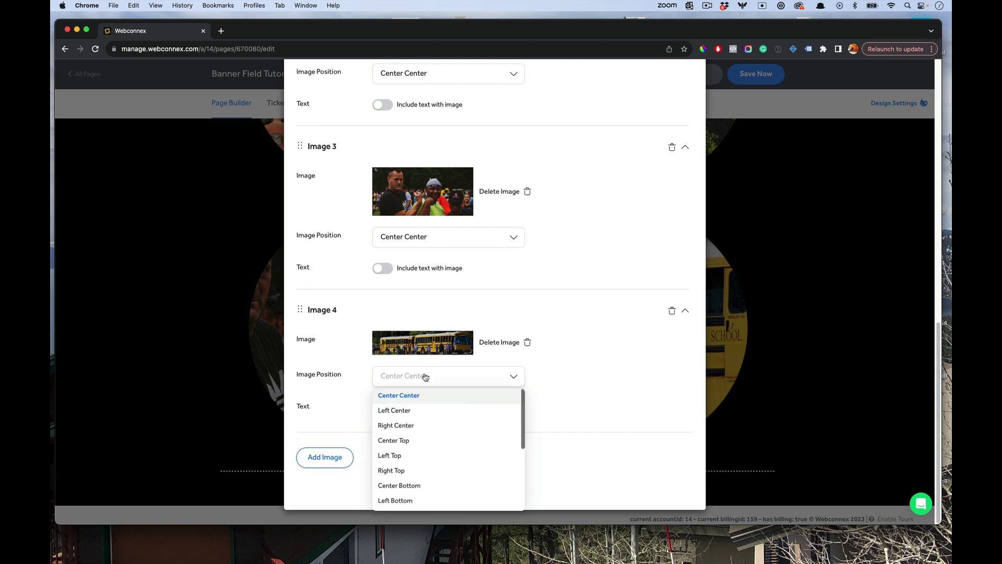
click(424, 427)
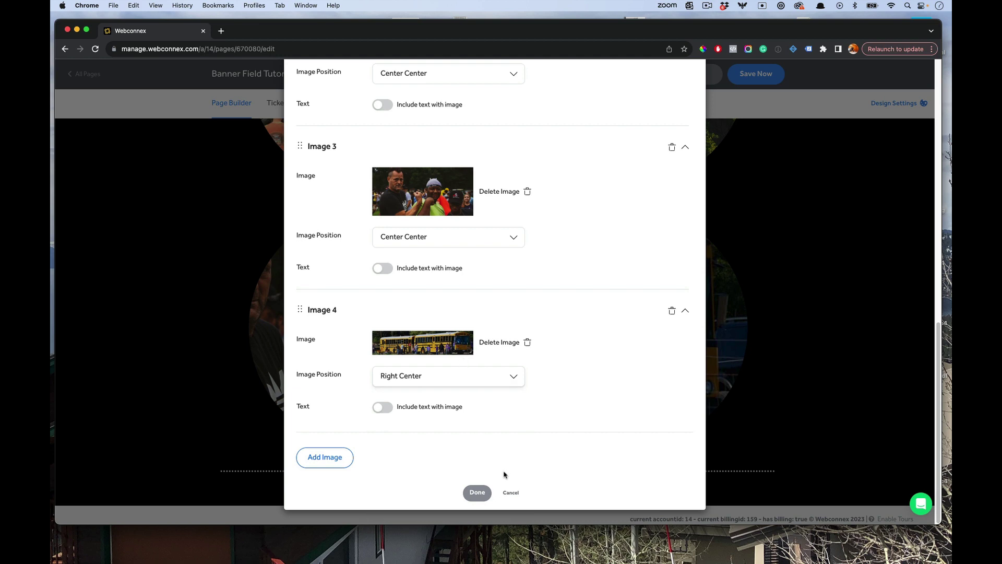
click(478, 493)
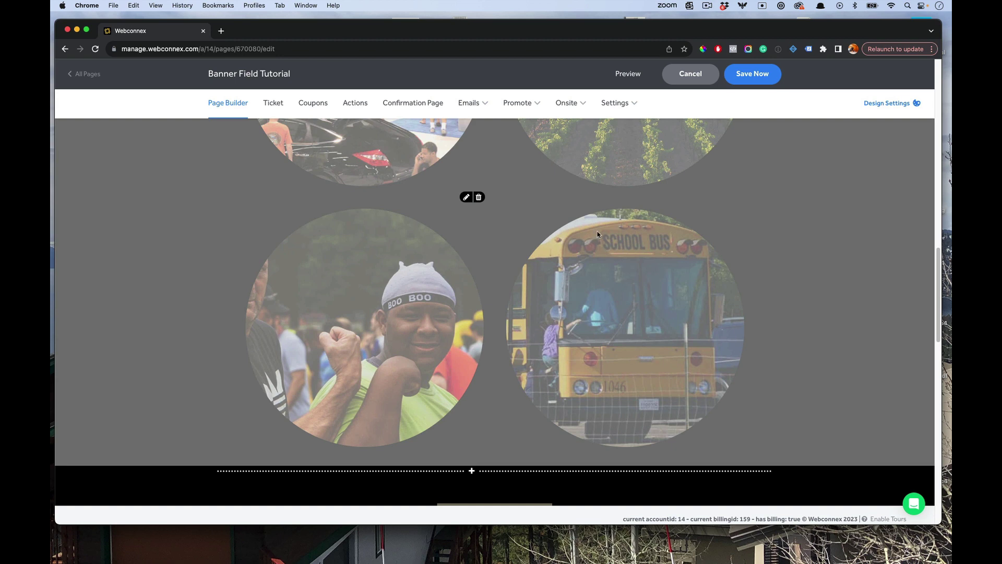
- Crop the gallery images as rounded-corner squares, keeping the narrower gallery width
click(466, 198)
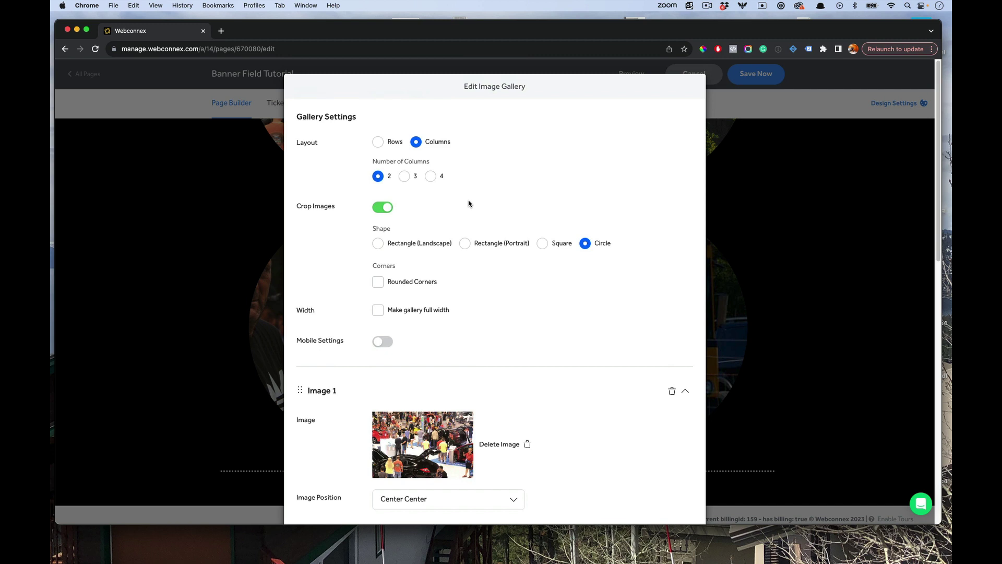
click(543, 245)
click(427, 285)
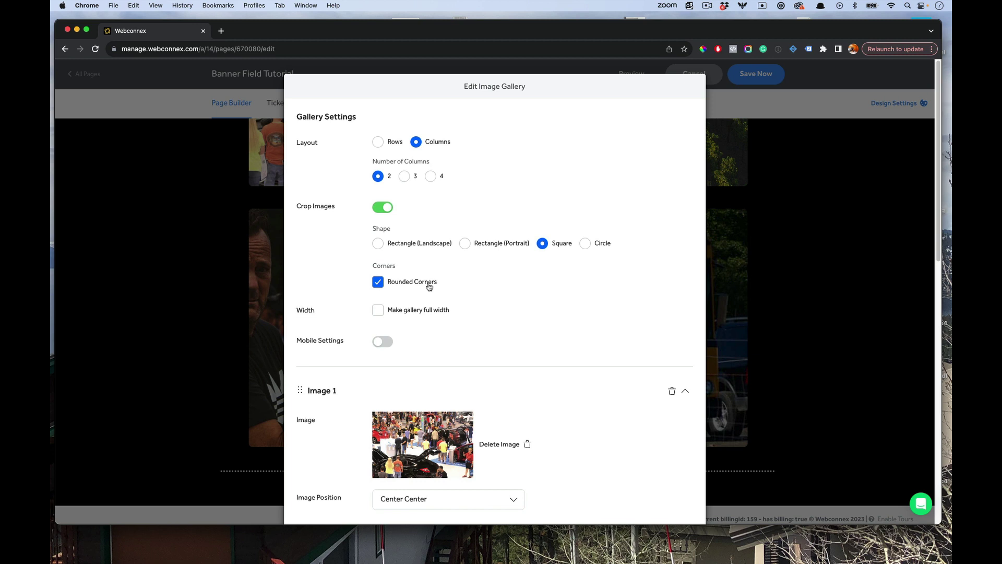
click(419, 312)
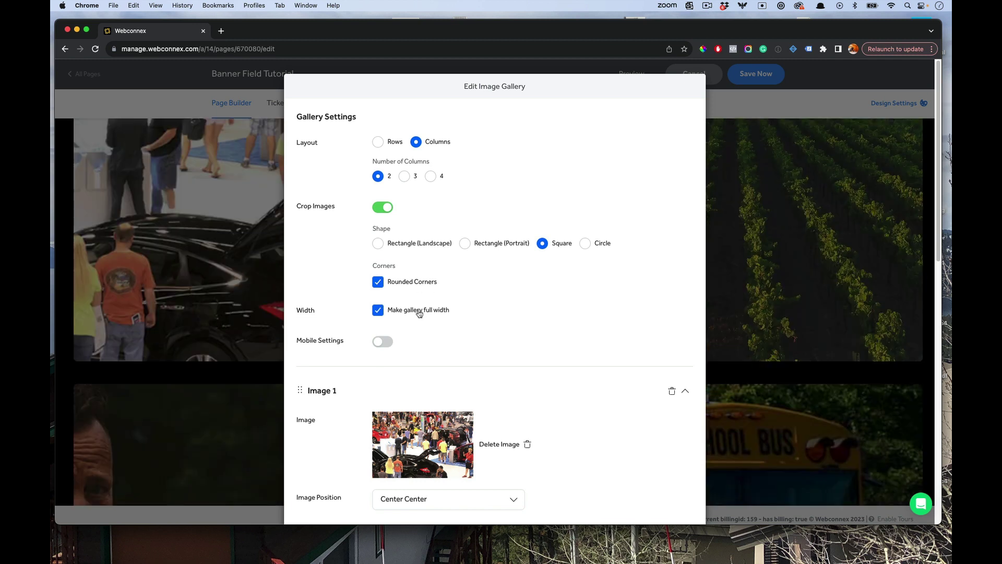
click(419, 312)
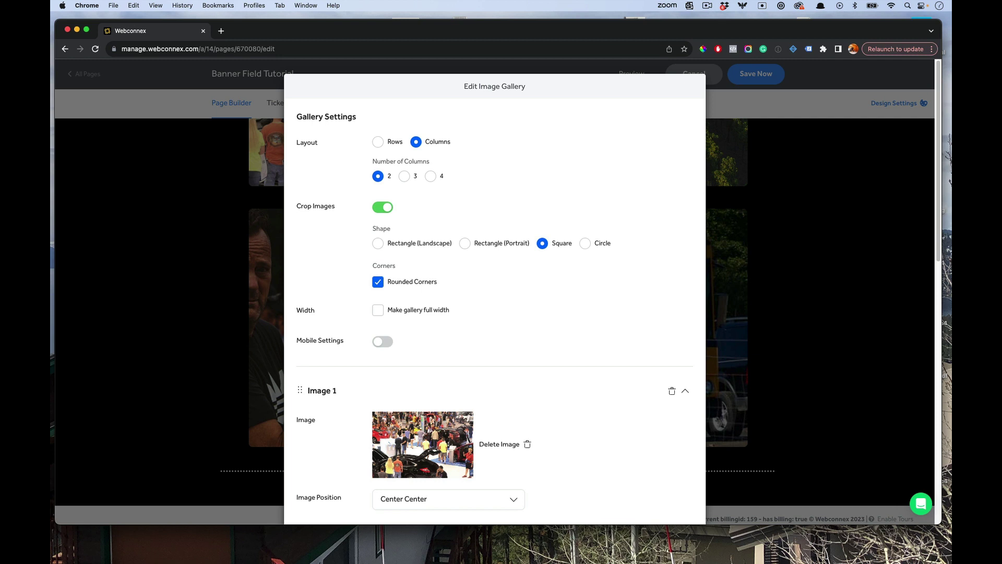
click(626, 315)
- Turn on 'Include text with image' for images 1, 2 and 3
scroll(624, 314, down, 4)
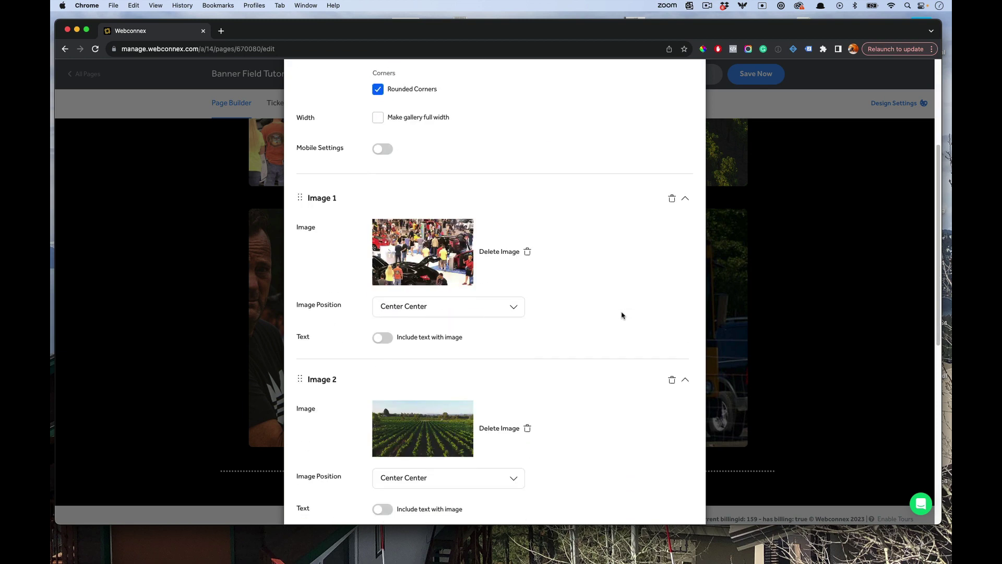
click(385, 338)
click(411, 427)
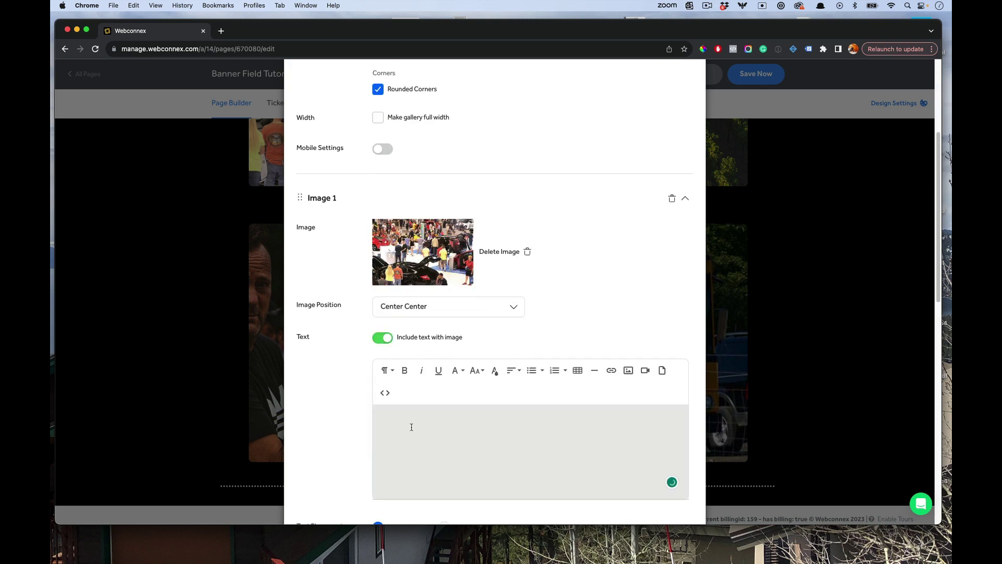
scroll(415, 423, down, 5)
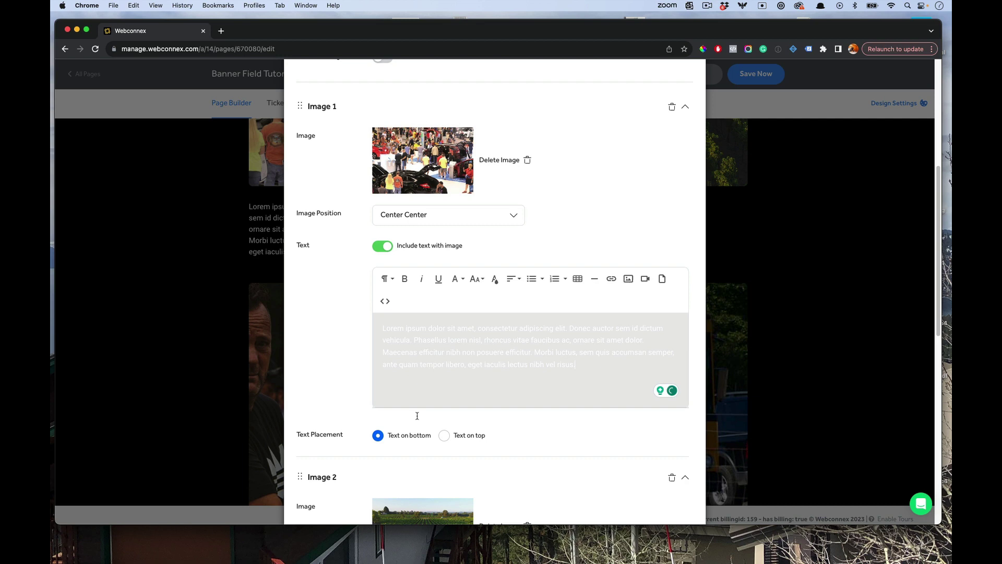
scroll(463, 367, down, 5)
click(385, 353)
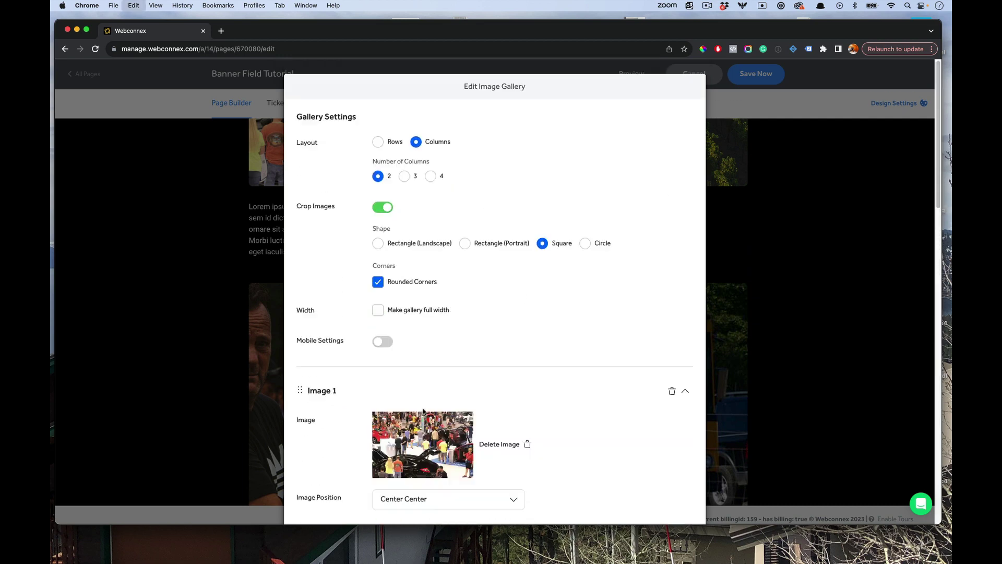
scroll(424, 411, down, 15)
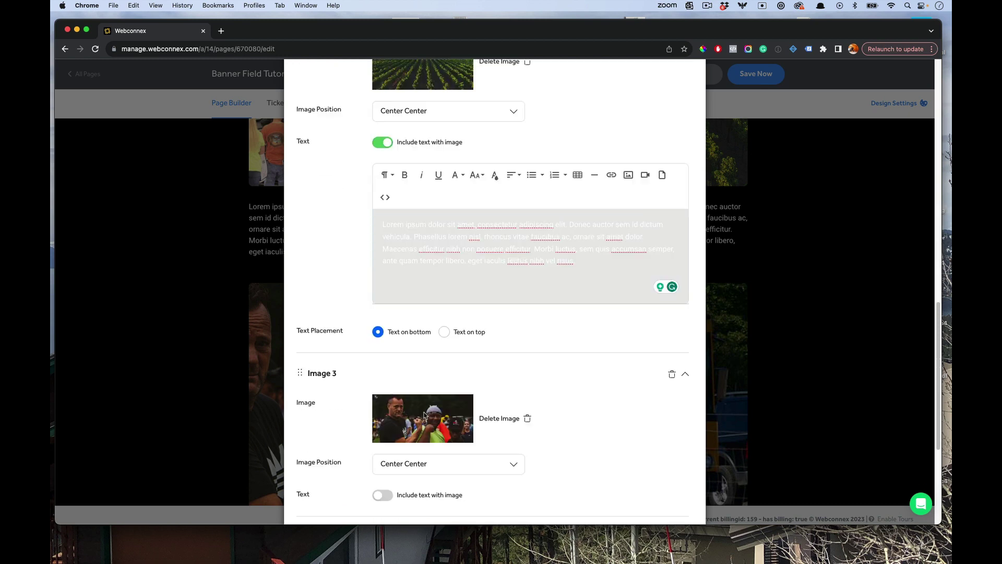
scroll(409, 365, down, 3)
click(383, 320)
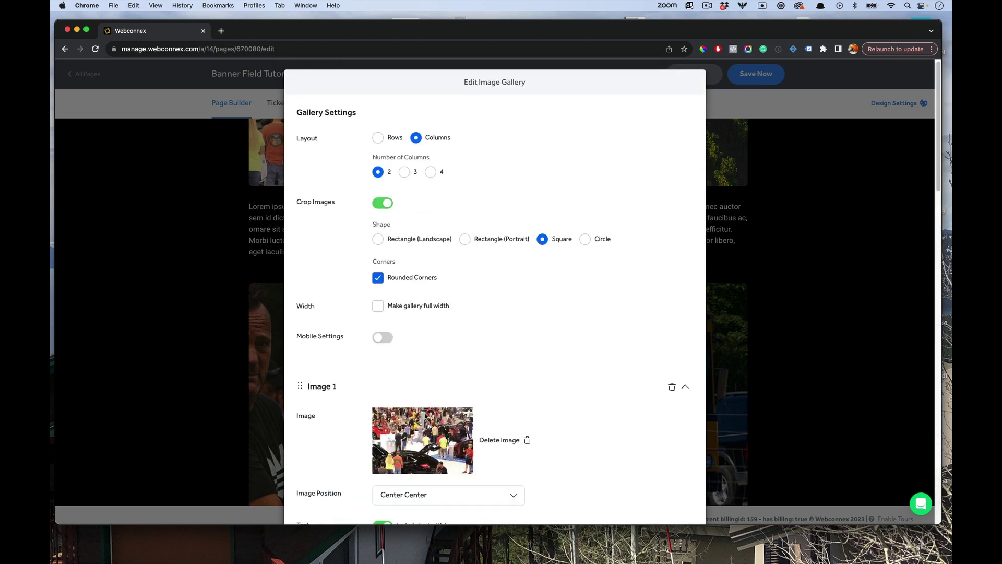
scroll(424, 413, down, 8)
scroll(425, 416, down, 12)
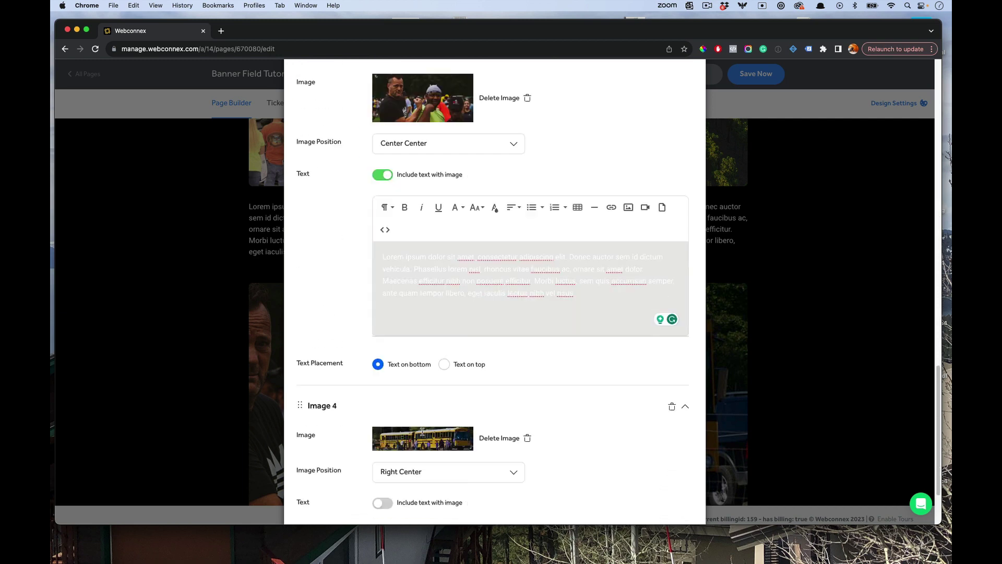
- Enable Image 4's caption, paste the Lorem ipsum text into it, and apply
click(413, 423)
scroll(433, 449, down, 1)
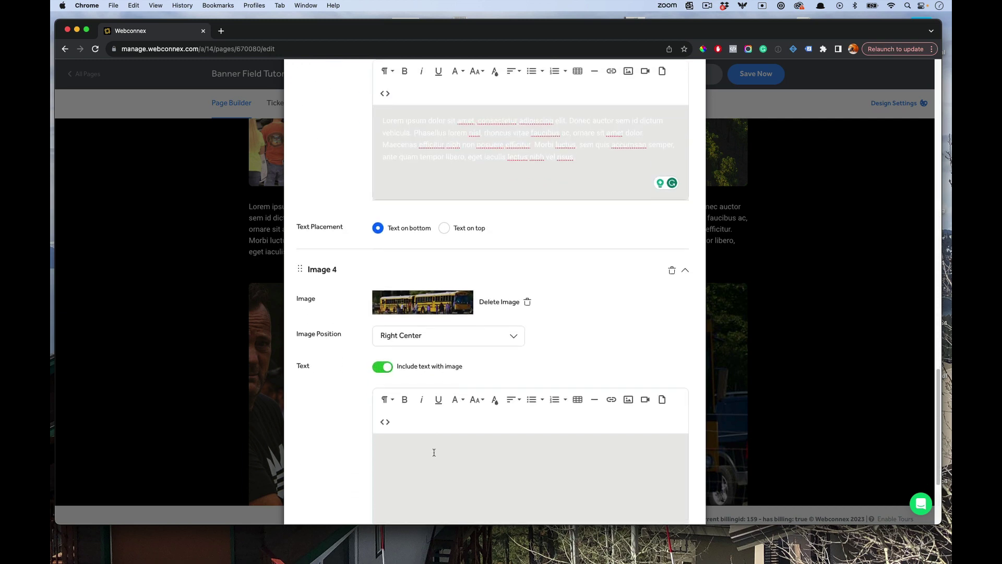
click(433, 454)
text(Lorem ipsum dolor sit amet, consectetur adipiscing elit. Donec auctor sem id dictum vehicula. Phasellus lorem nisl, rhoncus vitae faucibus ac, ornare sit amet dolor. Maecenas efficitur nibh non posuere efficitur. Morbi luctus, sem quis accumsan semper, ante quam tempor libero, eget iaculis lectus nibh vel risus.)
scroll(433, 454, down, 10)
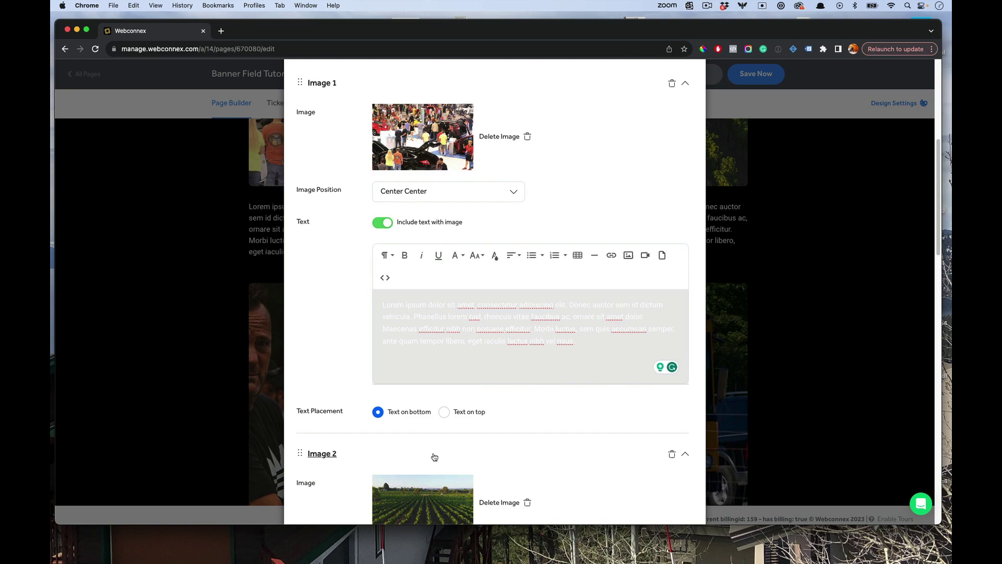
scroll(433, 456, down, 8)
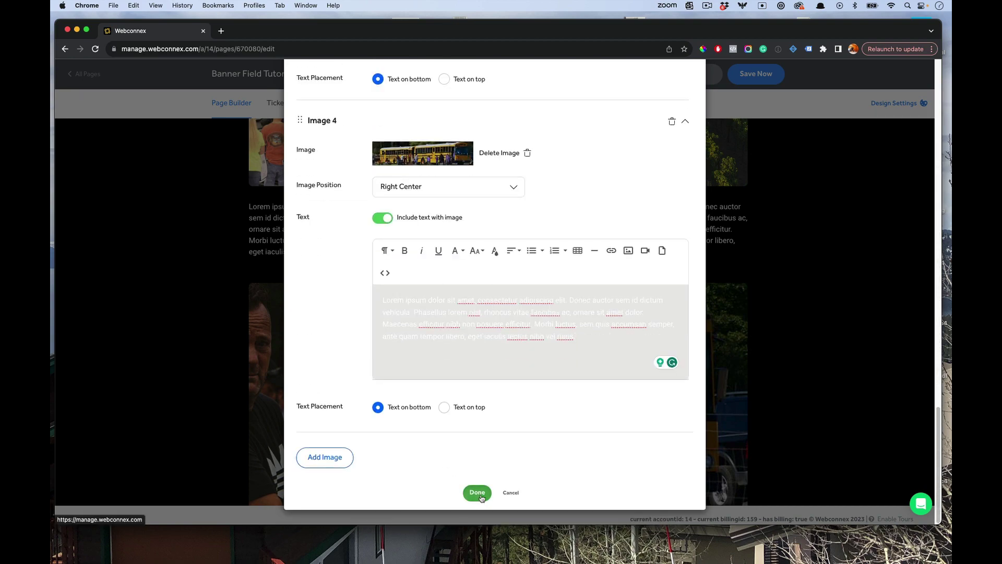
click(477, 493)
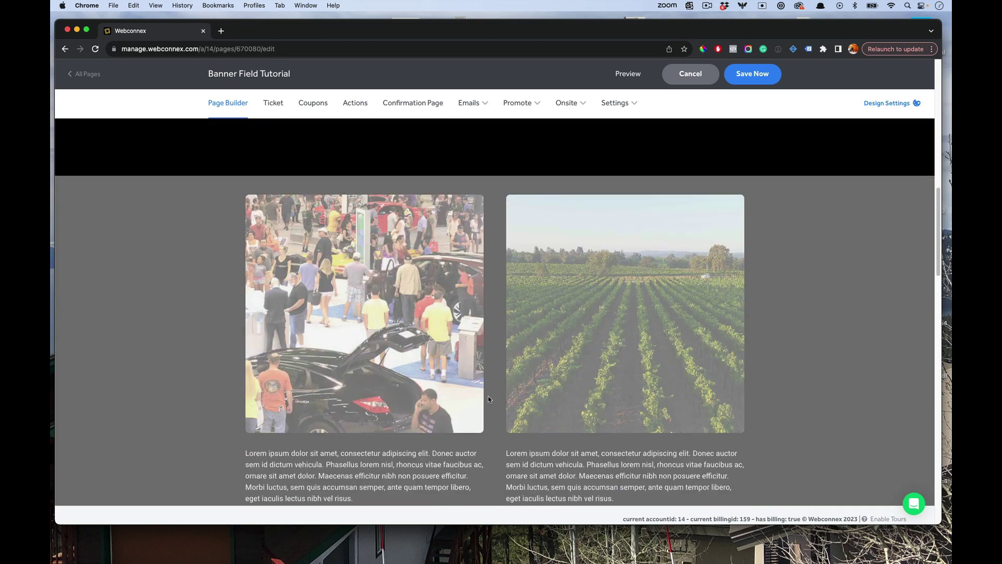
- Change the gallery to Rows layout with Small image size, keeping text on the right
scroll(487, 398, down, 5)
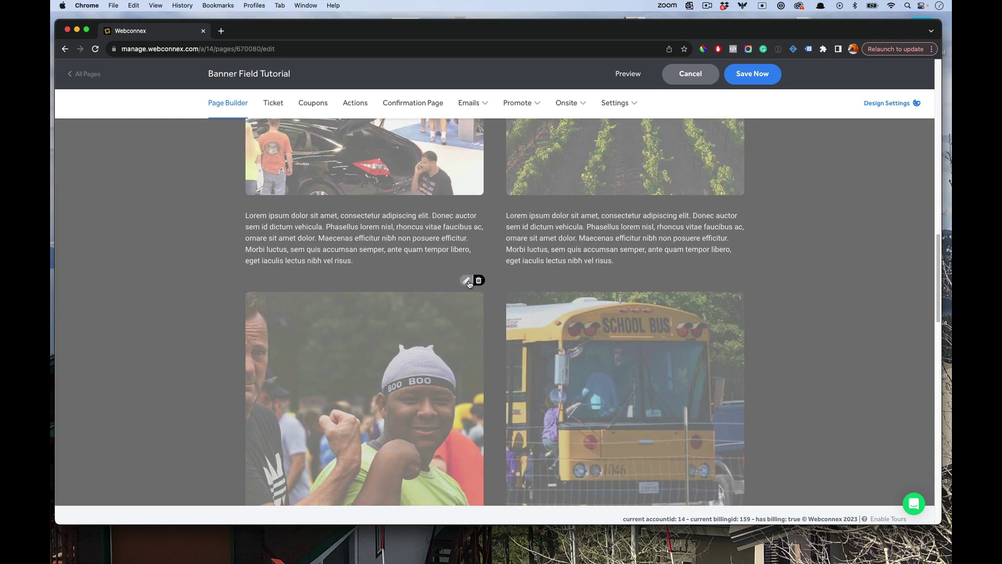
click(467, 282)
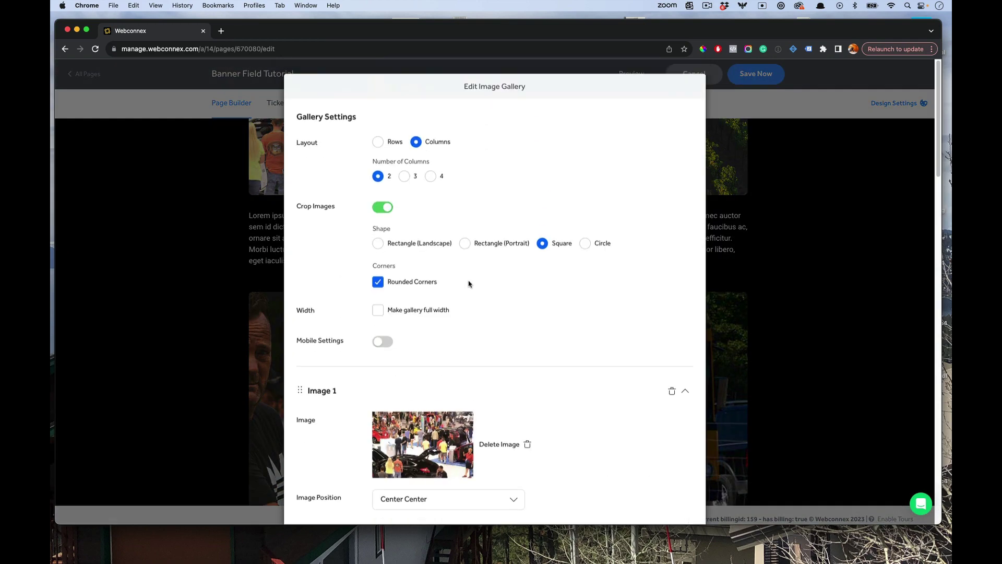
click(378, 141)
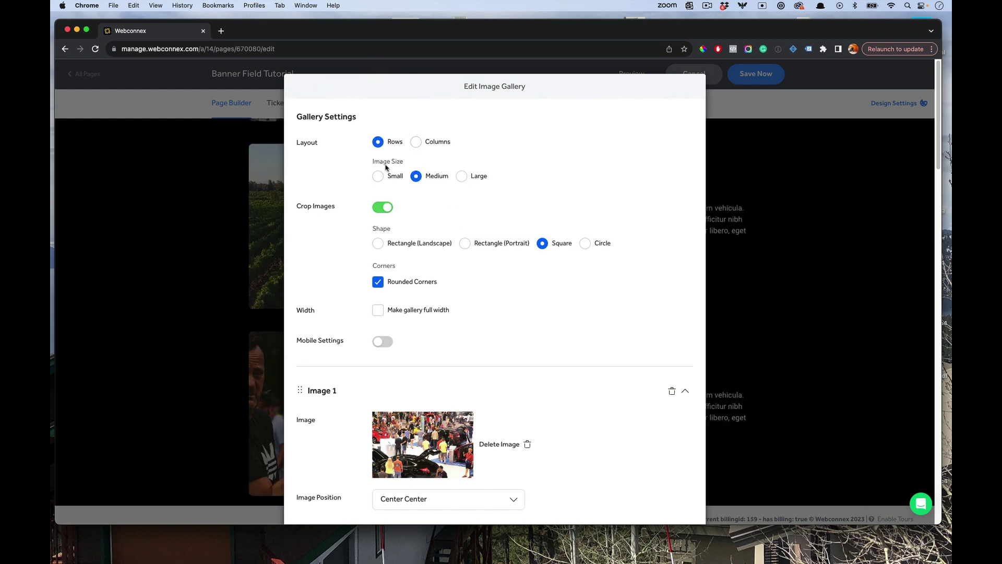
click(378, 176)
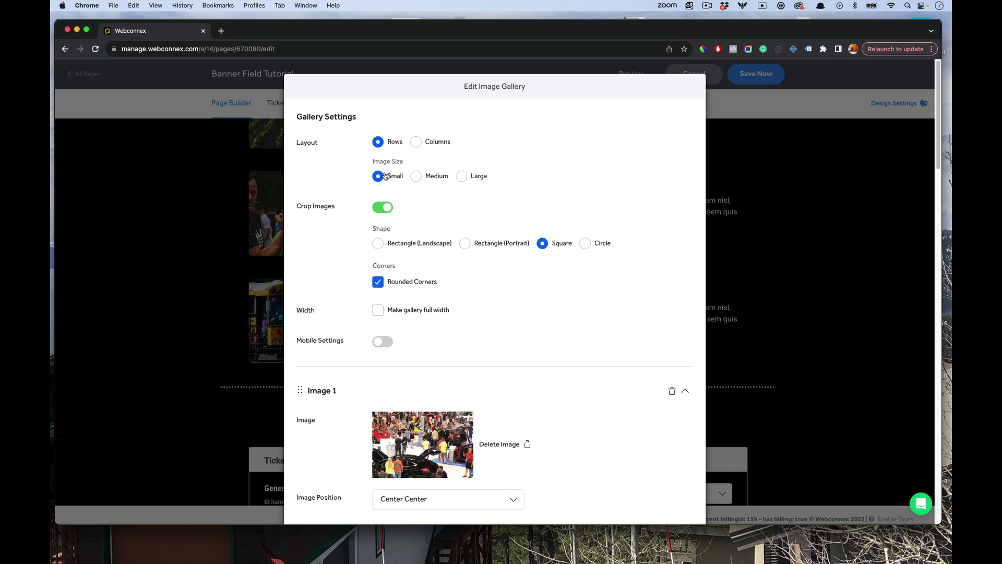
scroll(452, 237, down, 1)
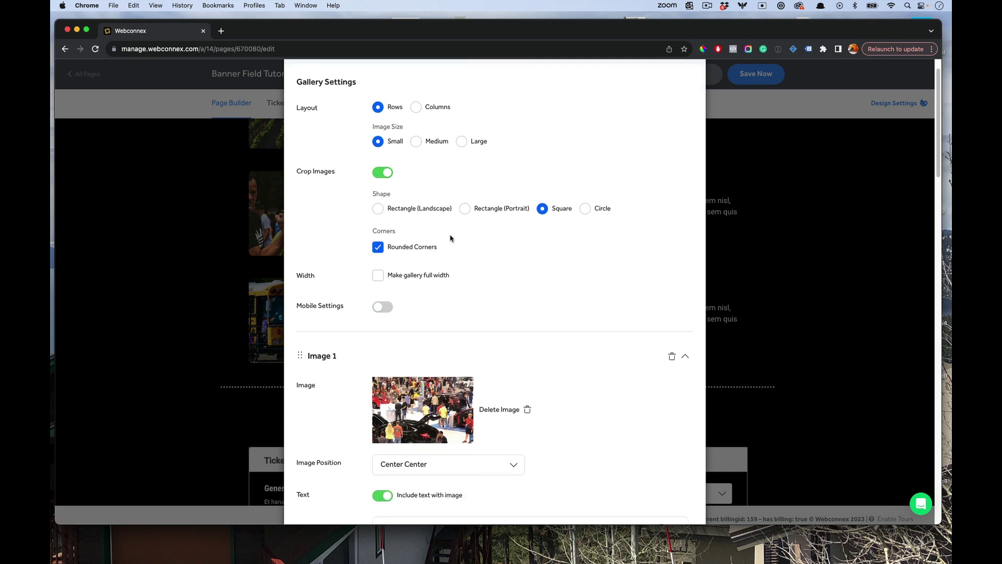
scroll(451, 239, down, 7)
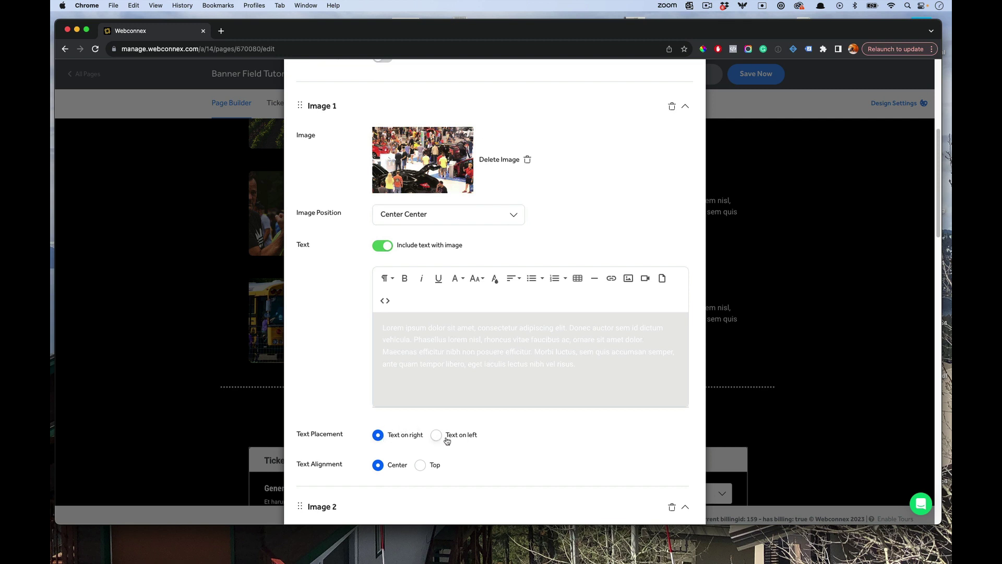
scroll(437, 436, down, 4)
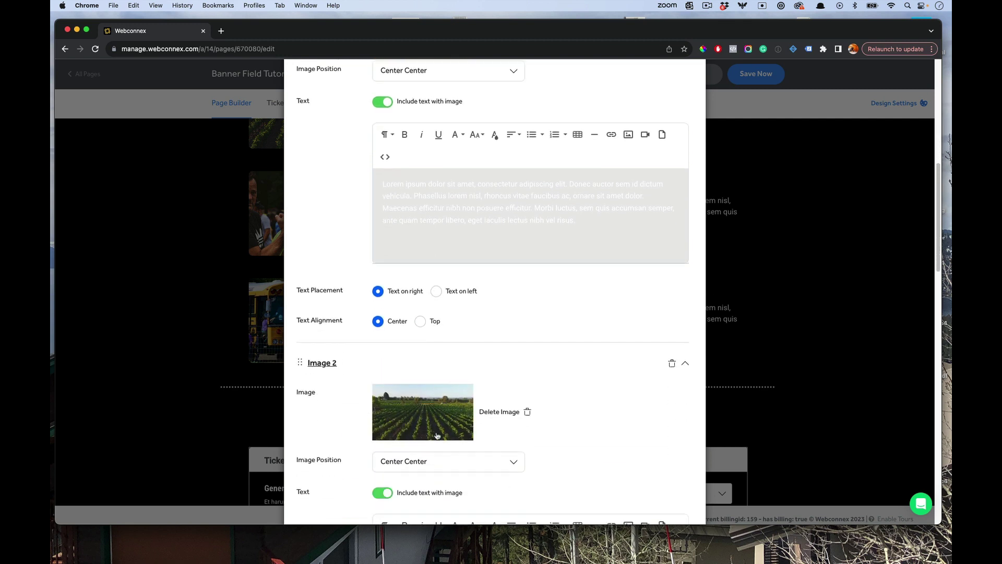
scroll(437, 436, down, 20)
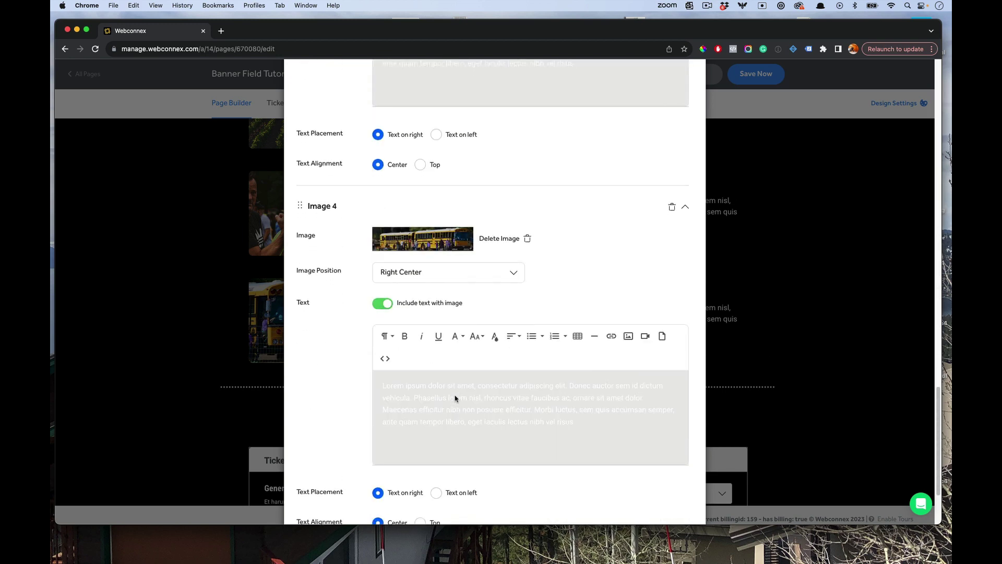
scroll(455, 398, down, 3)
click(474, 492)
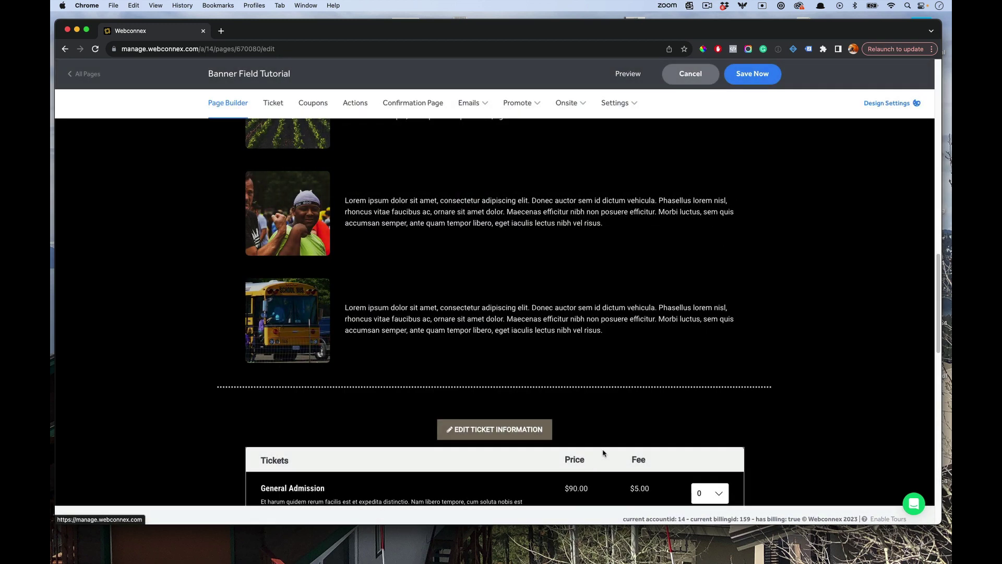
scroll(633, 407, up, 6)
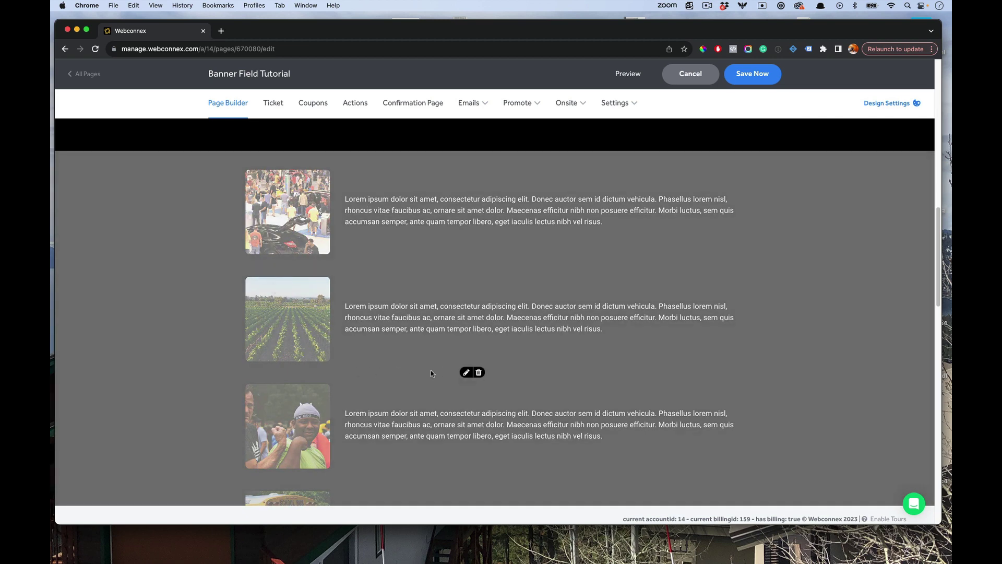
- Change the small row images' crop shape back to Circle
click(466, 372)
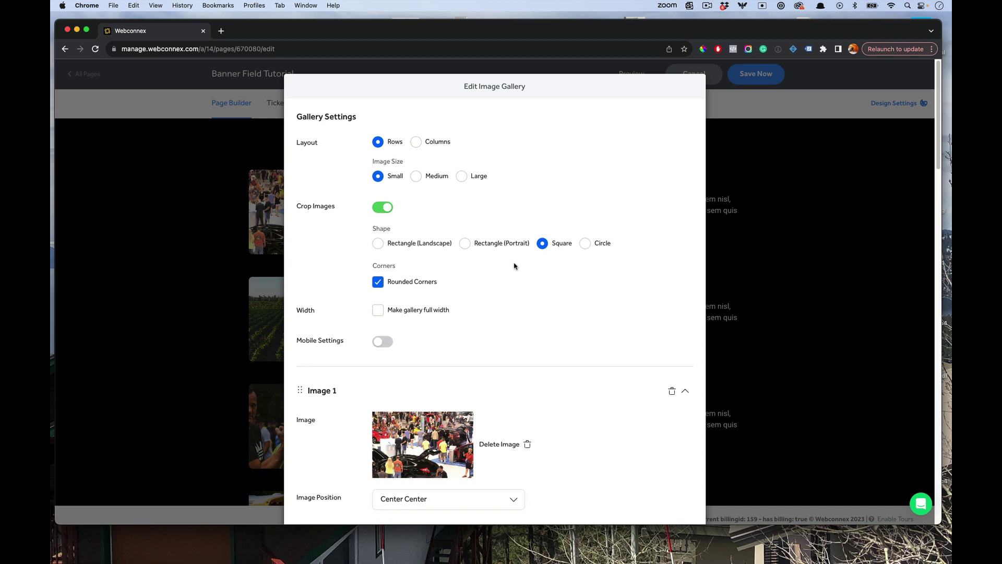
click(585, 243)
scroll(585, 246, down, 6)
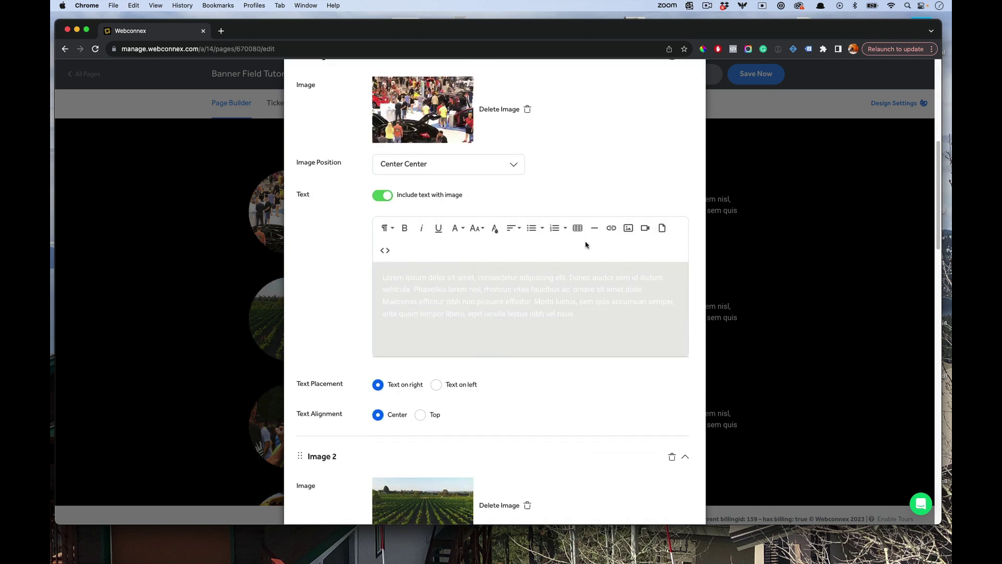
scroll(586, 244, down, 15)
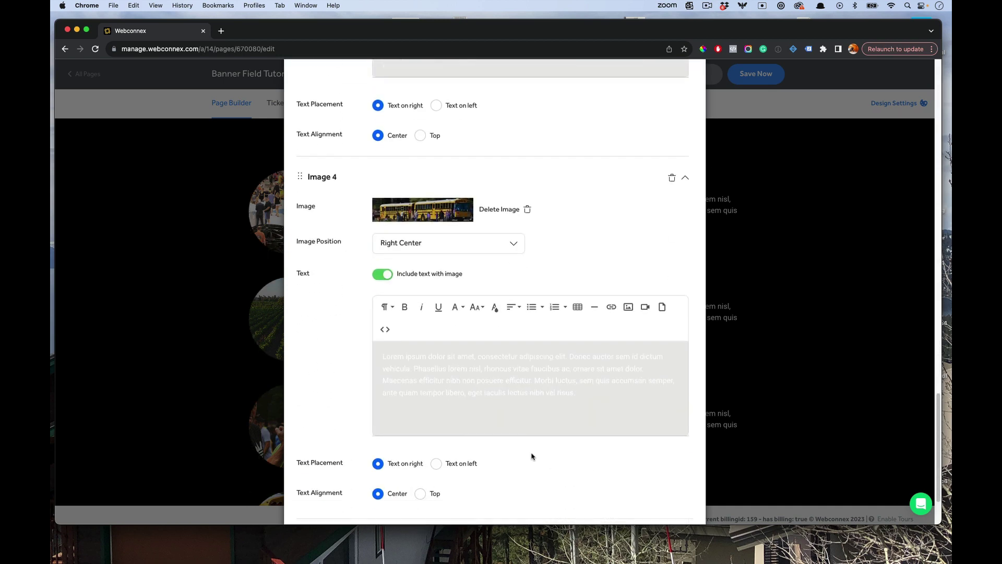
scroll(532, 456, down, 5)
click(476, 491)
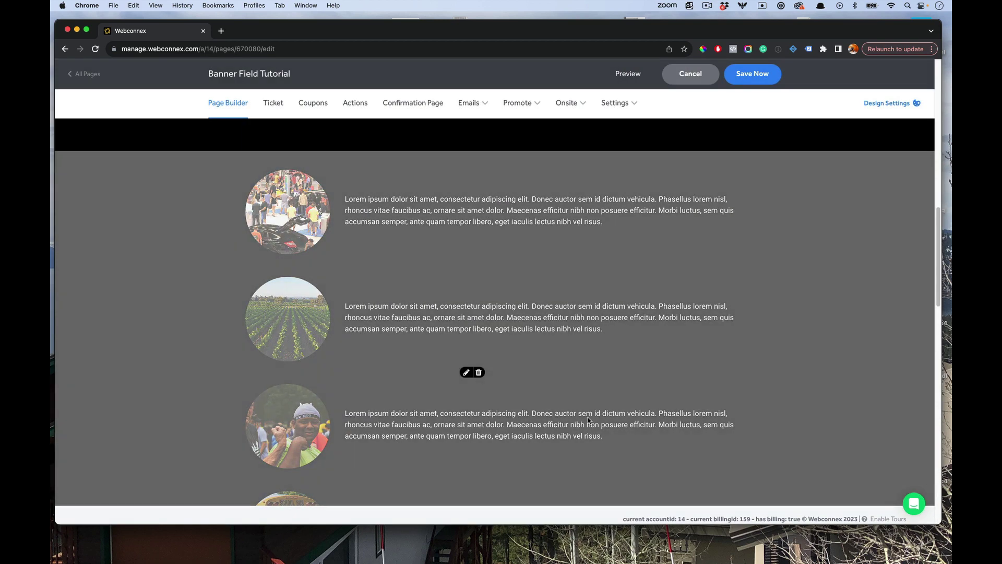
scroll(852, 276, down, 2)
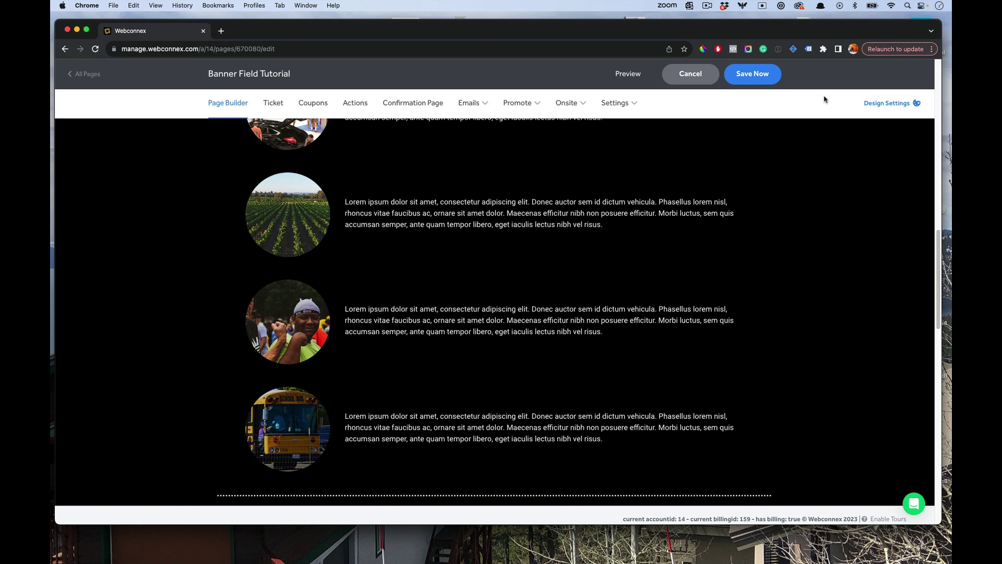
- Reopen the gallery settings to confirm Rows, Small images, Circle crop and right-side captions
scroll(666, 242, up, 3)
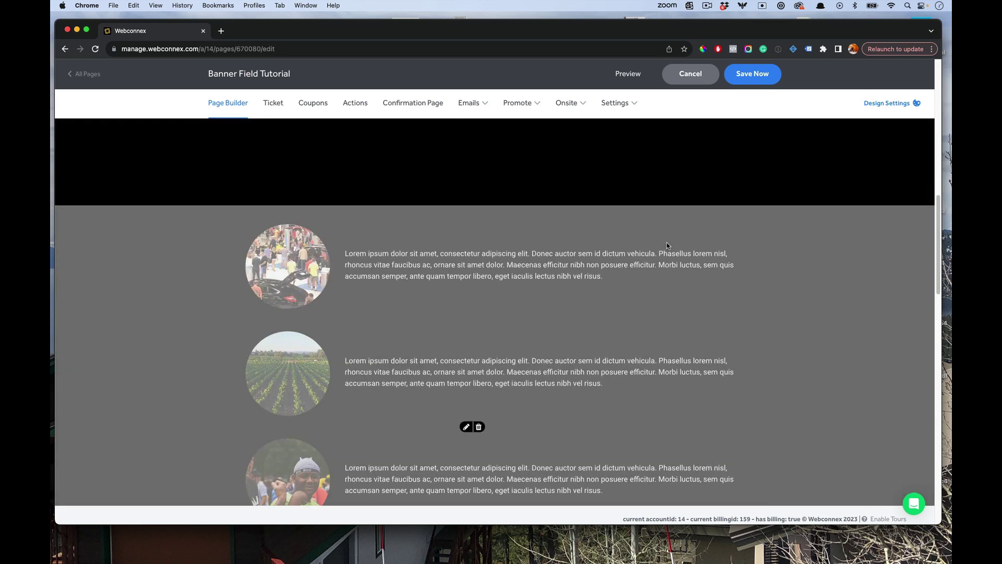
click(467, 427)
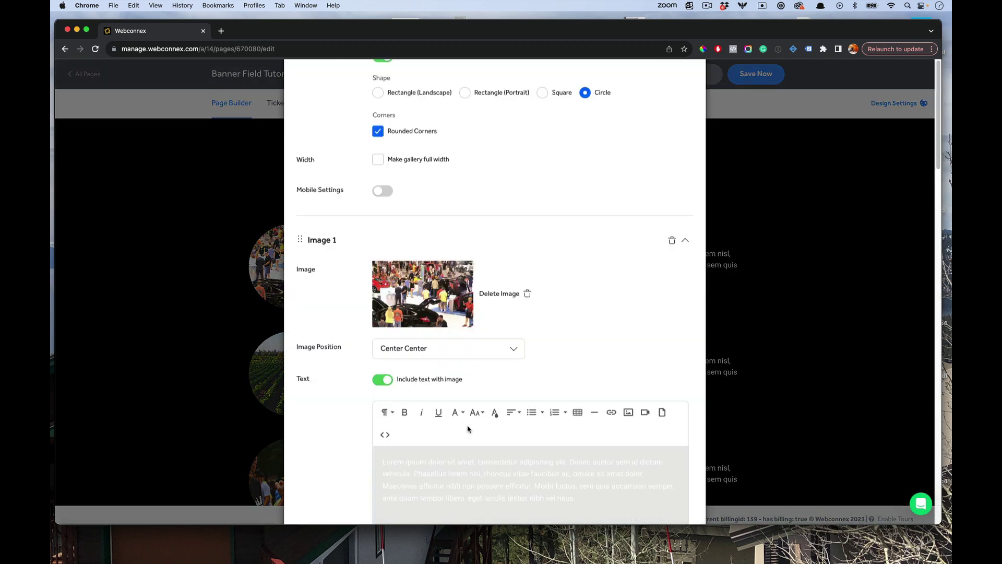
scroll(529, 369, down, 2)
scroll(530, 369, down, 5)
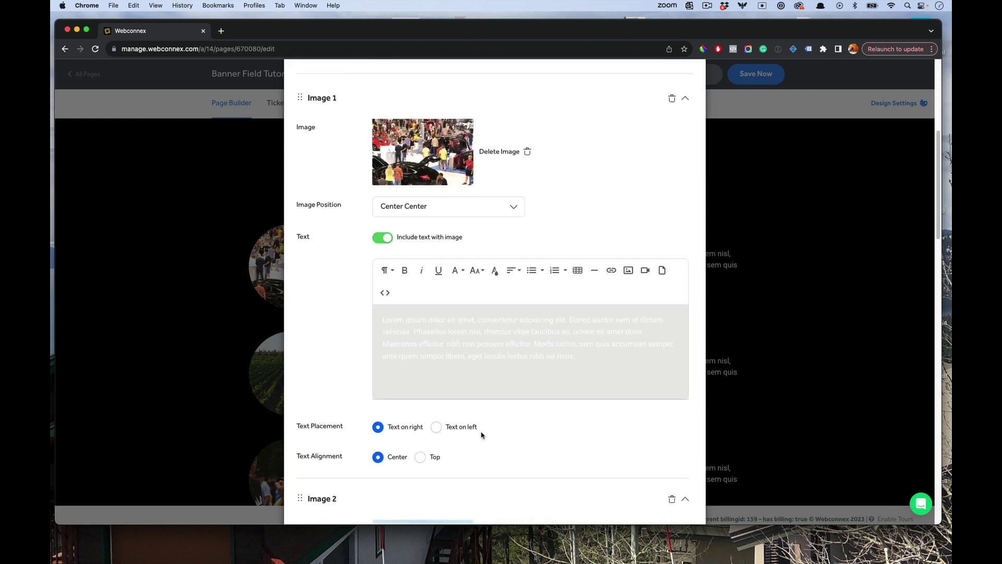
scroll(481, 438, up, 7)
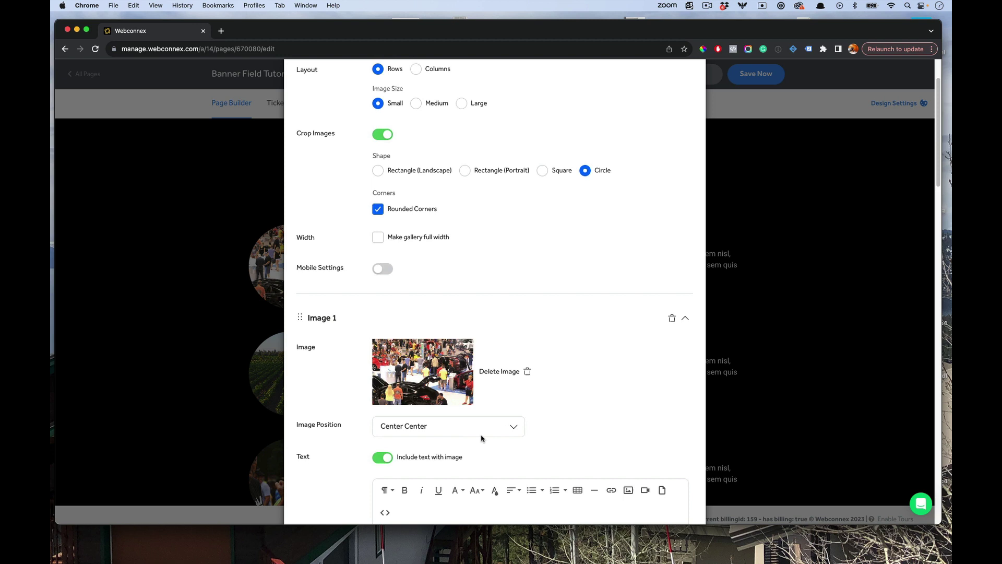